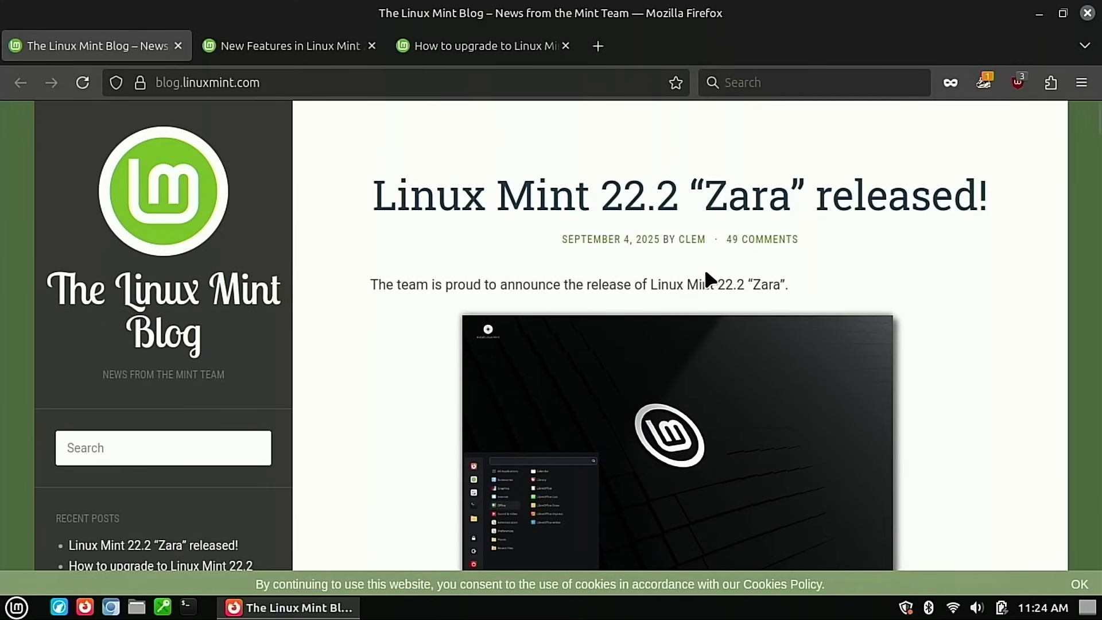
scroll(705, 273, "down", 8)
scroll(705, 273, "down", 2)
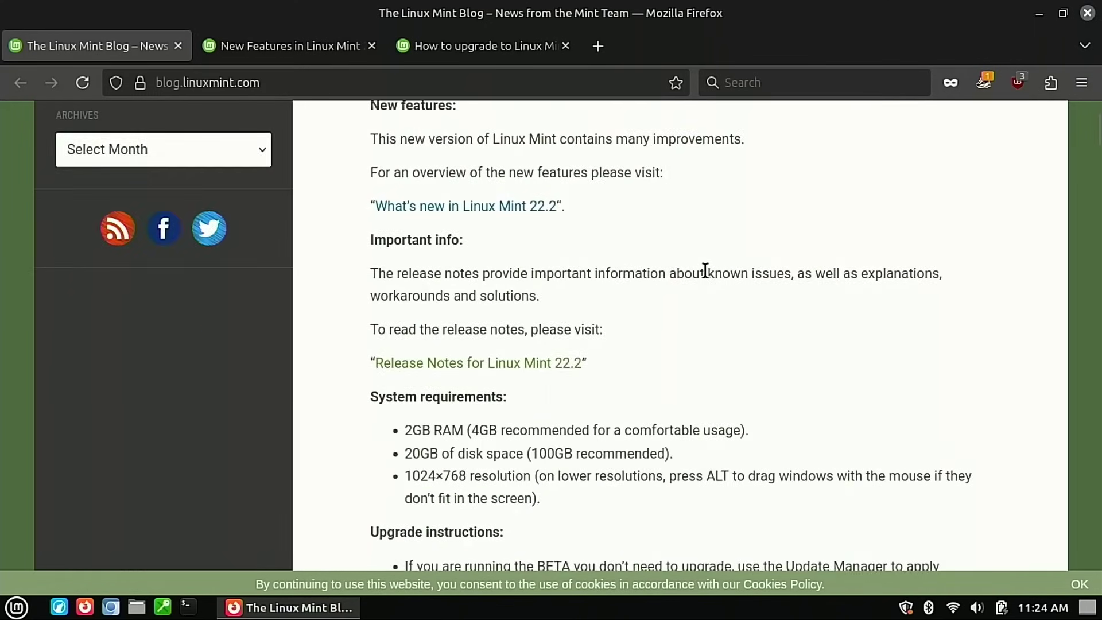
scroll(705, 271, "up", 10)
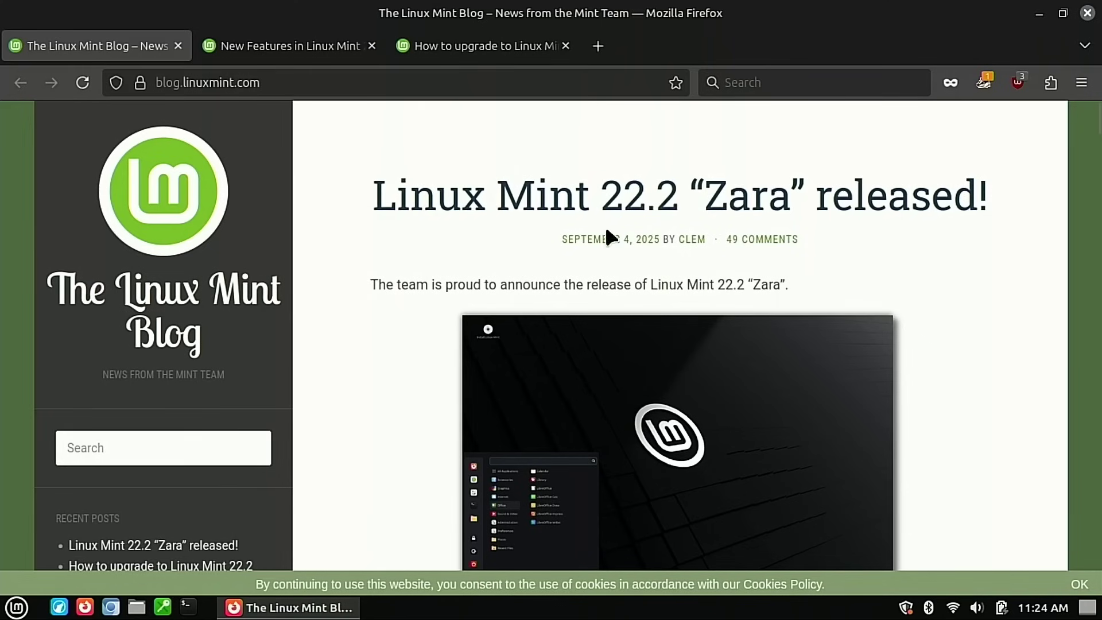
scroll(751, 337, "down", 12)
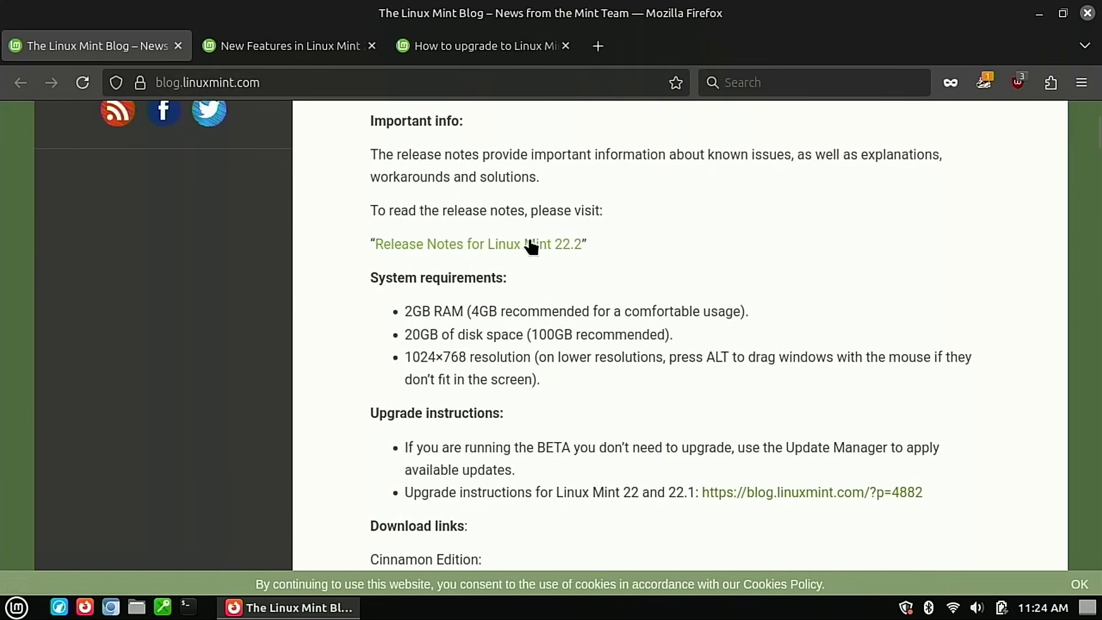
scroll(632, 253, "down", 1)
scroll(632, 254, "down", 1)
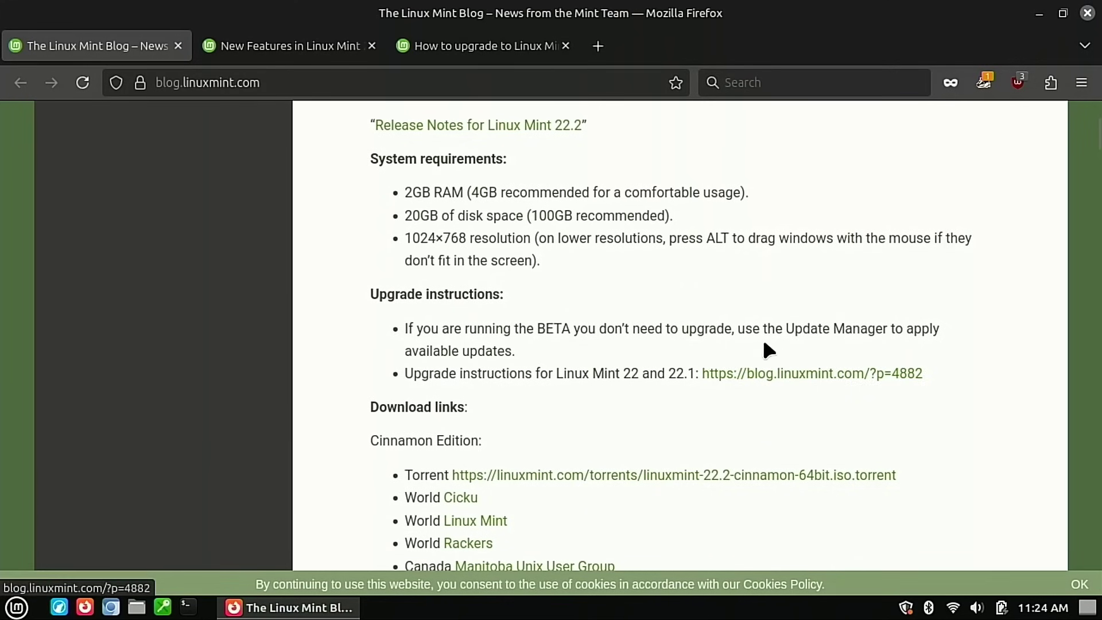
scroll(688, 327, "up", 15)
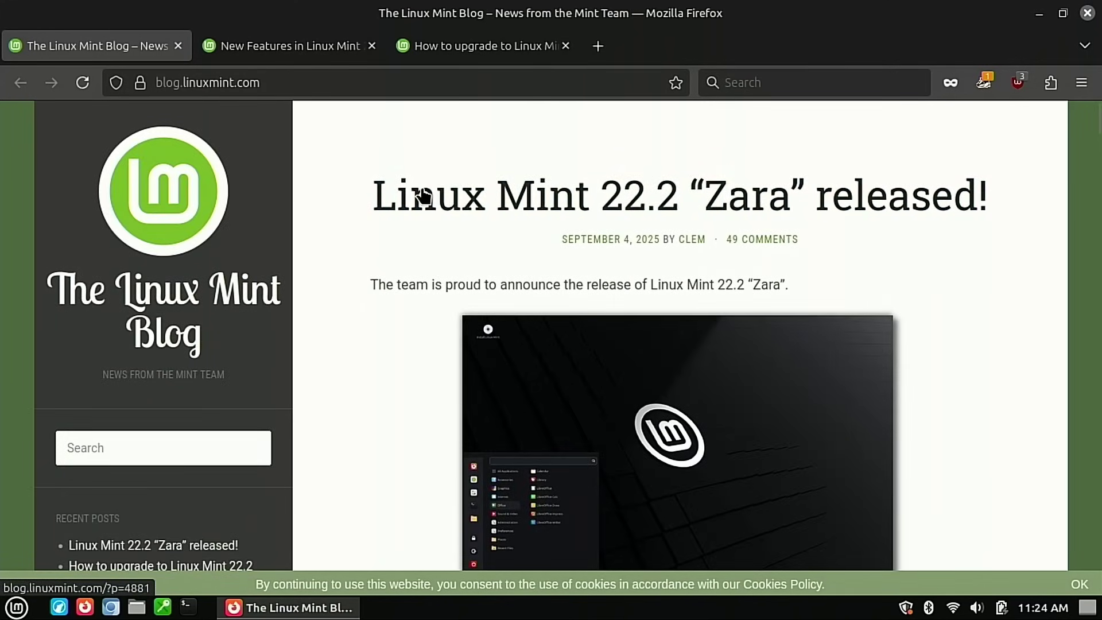
left_click(321, 50)
Scroll through the Sticky and Login Screen sections, briefly highlighting the Wayland compatibility sentence
scroll(666, 229, "down", 3)
scroll(666, 228, "down", 4)
scroll(665, 228, "up", 7)
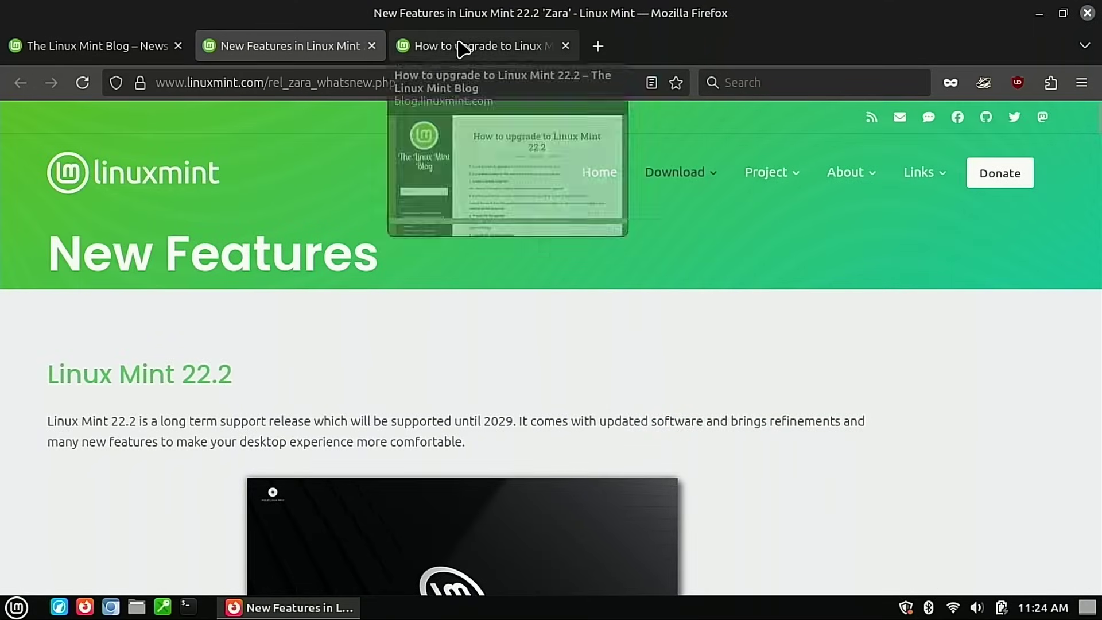
scroll(669, 367, "down", 4)
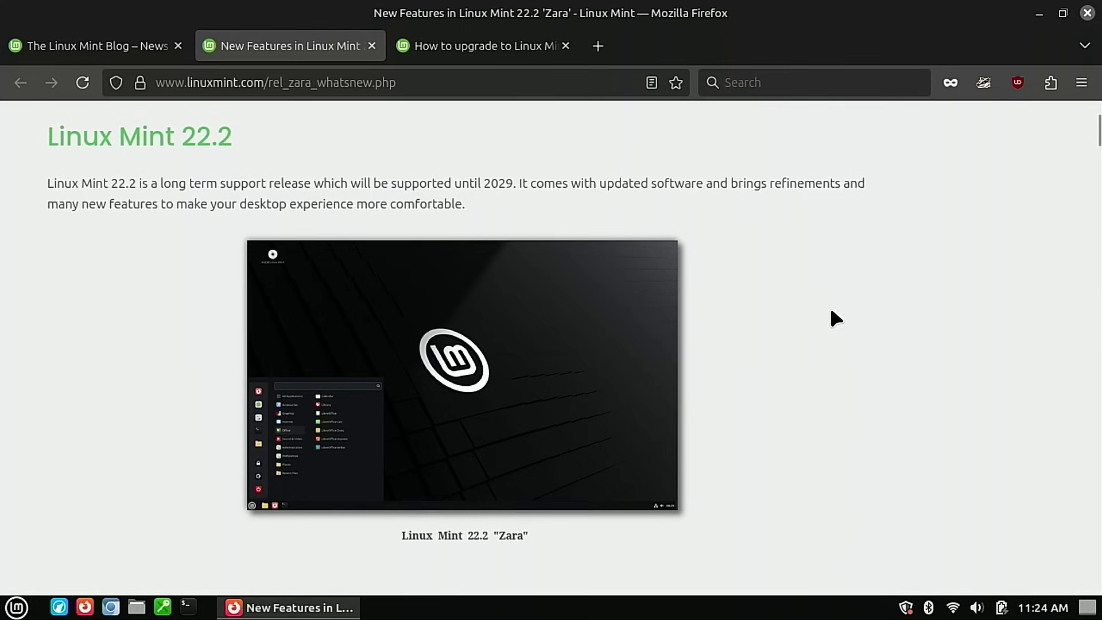
scroll(832, 313, "down", 4)
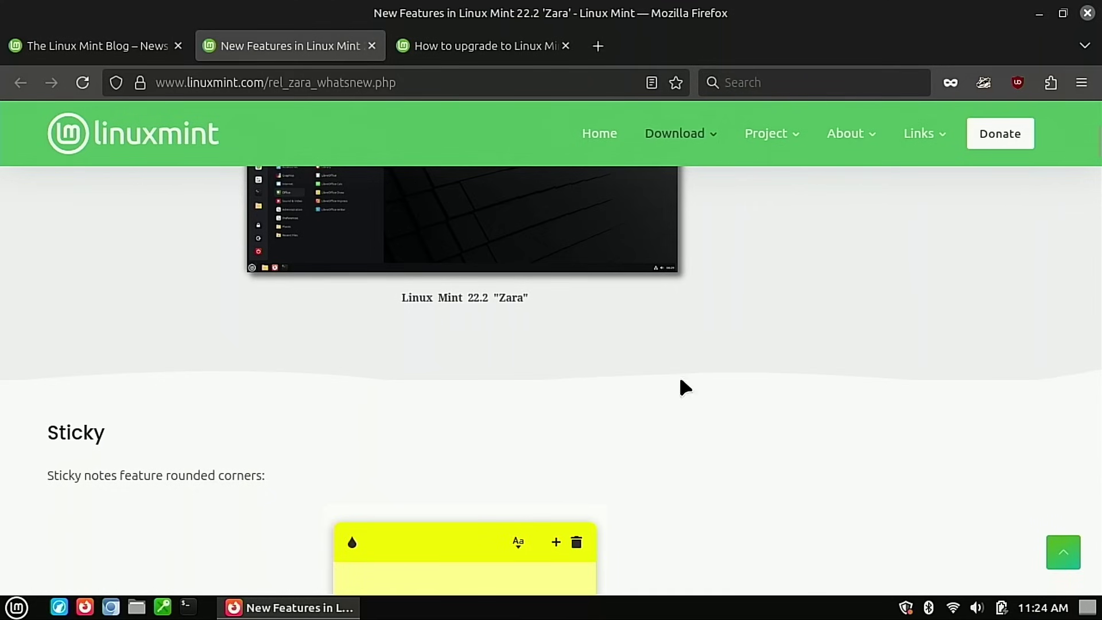
scroll(856, 319, "down", 4)
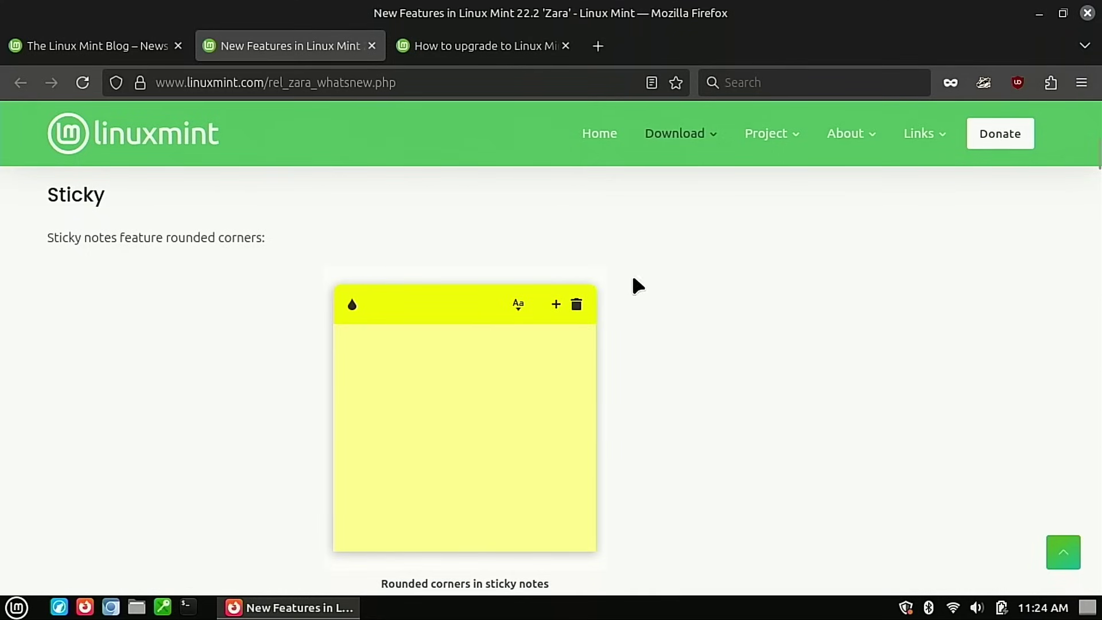
scroll(708, 360, "down", 5)
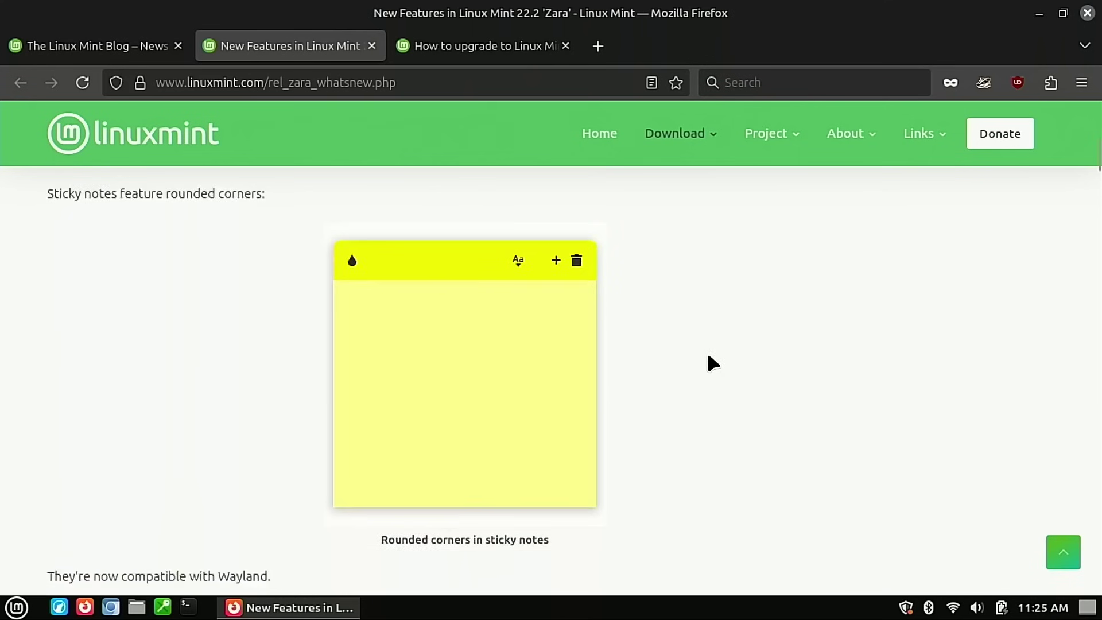
scroll(707, 356, "down", 1)
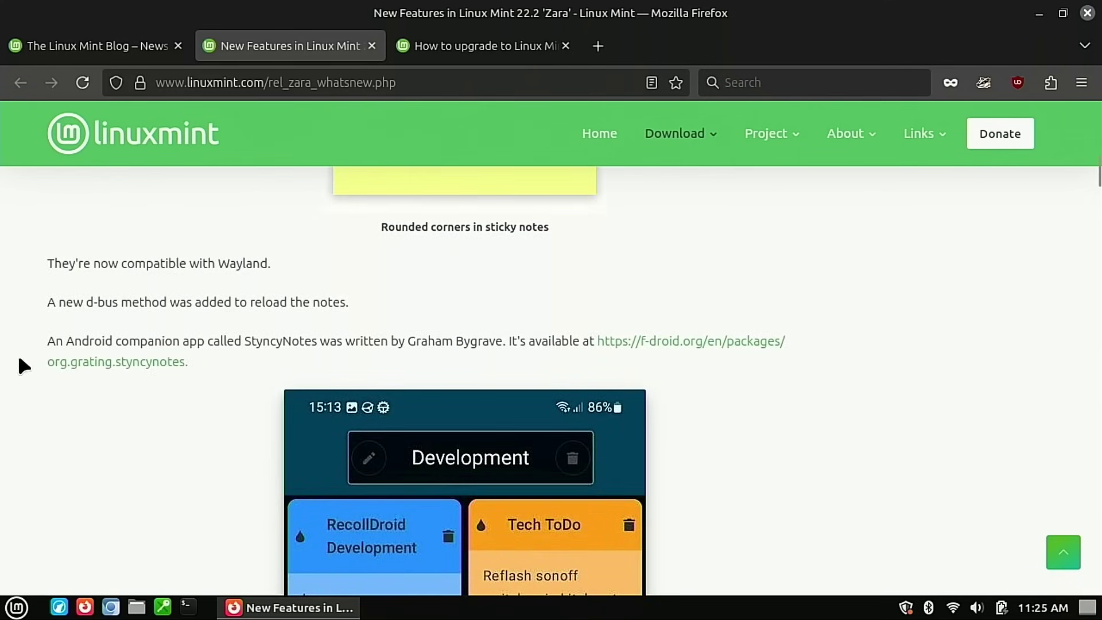
left_click_drag(160, 264, 276, 260)
left_click(518, 265)
Continue down past Hypnotix to the Fingwit fingerprint authentication section
scroll(695, 286, "up", 4)
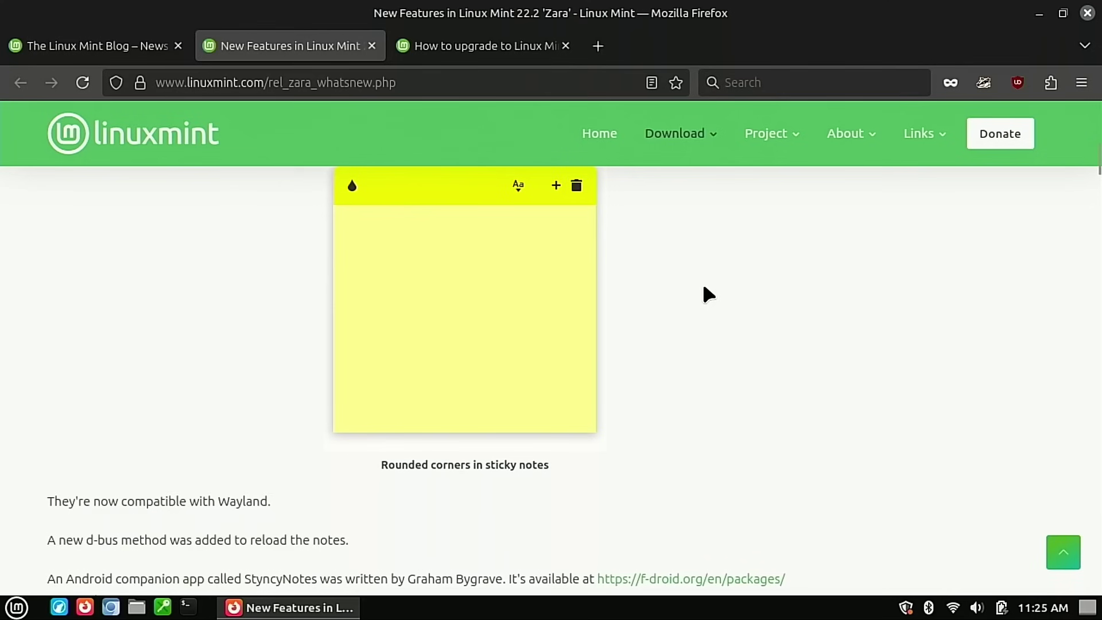
scroll(704, 290, "down", 6)
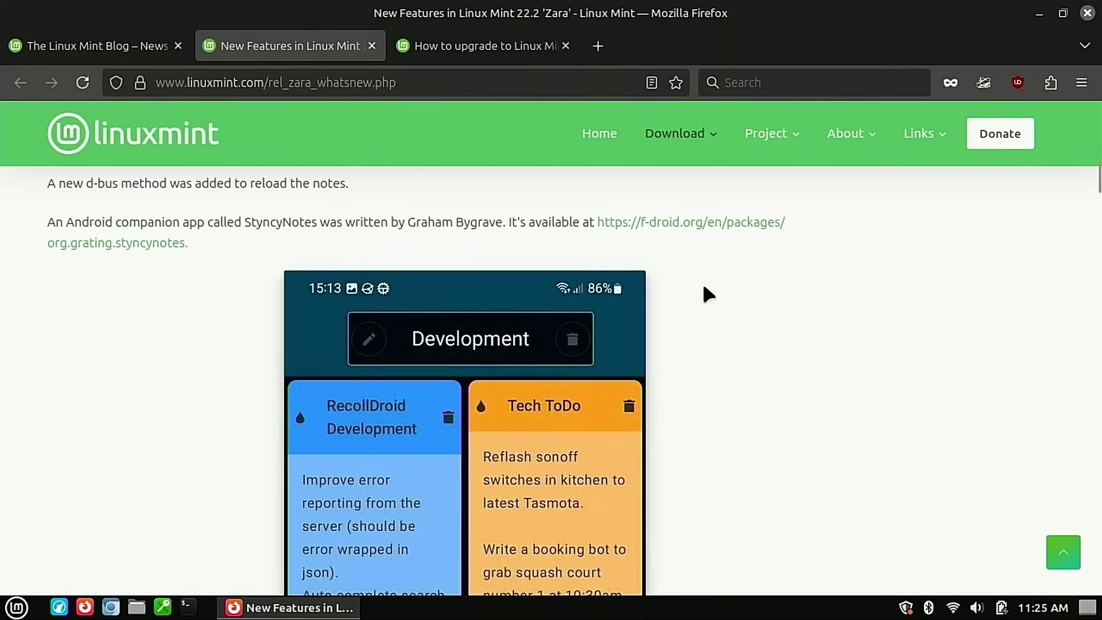
scroll(704, 290, "down", 4)
scroll(694, 291, "up", 4)
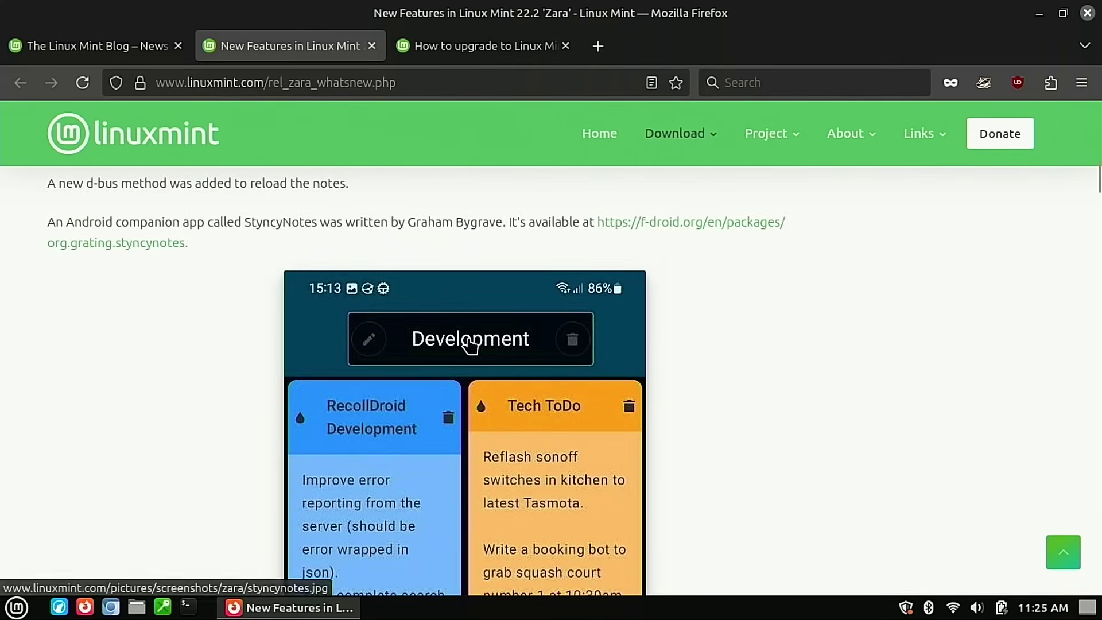
scroll(484, 352, "down", 2)
scroll(484, 353, "down", 15)
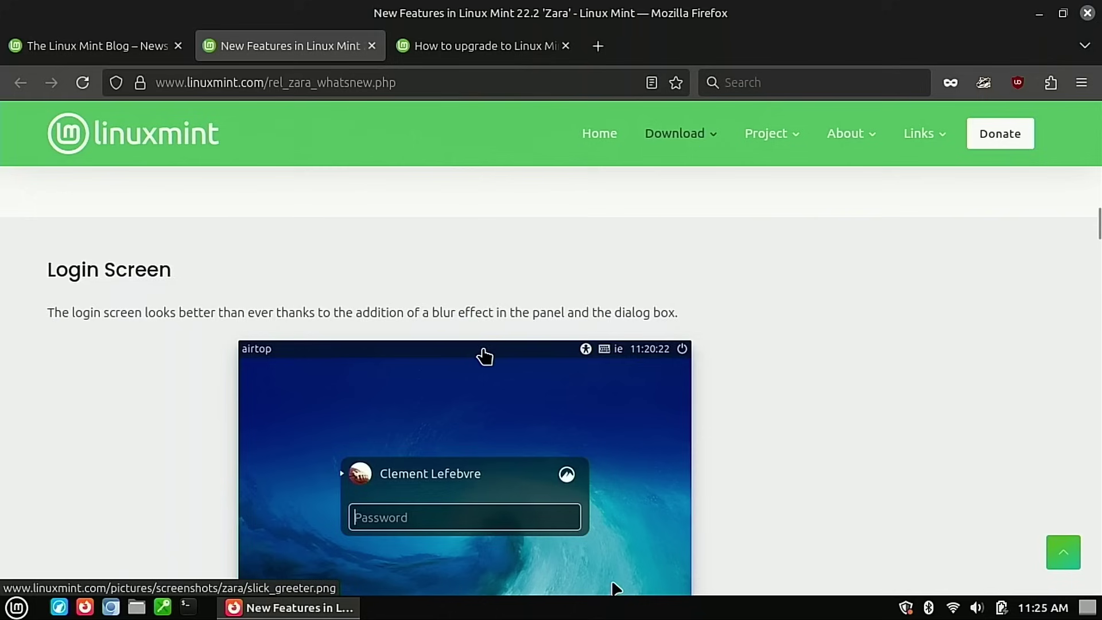
scroll(484, 352, "down", 2)
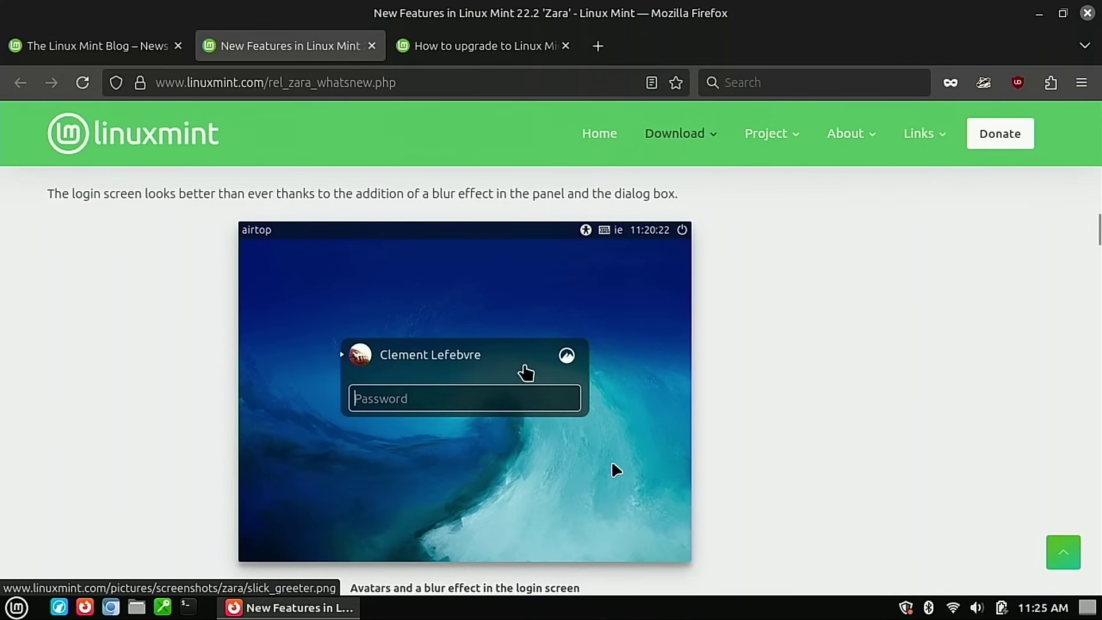
scroll(522, 374, "down", 10)
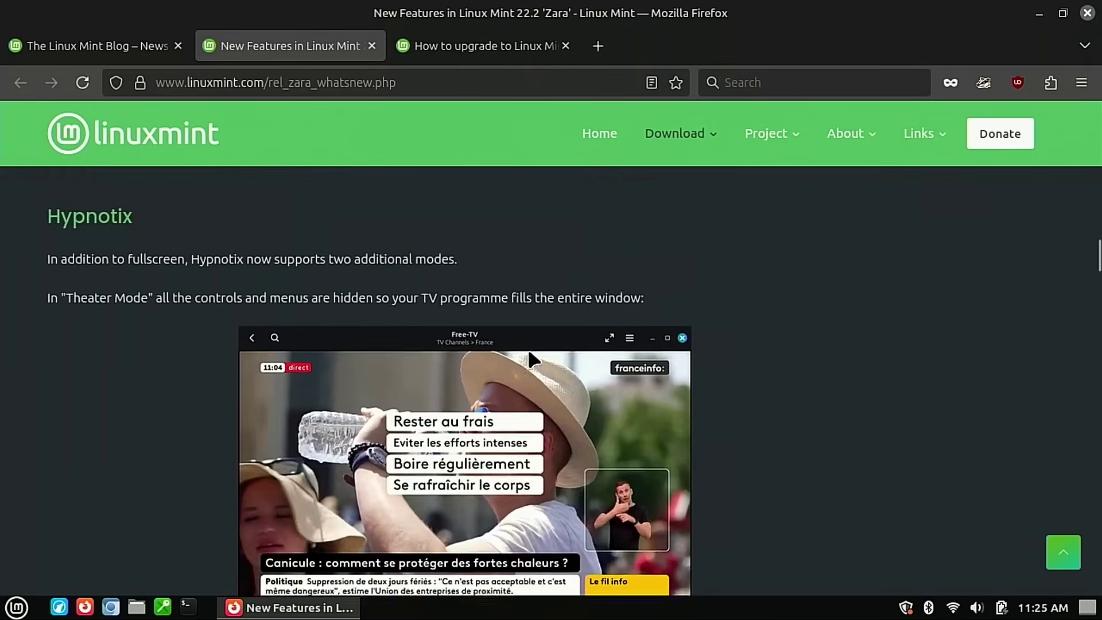
scroll(586, 359, "up", 3)
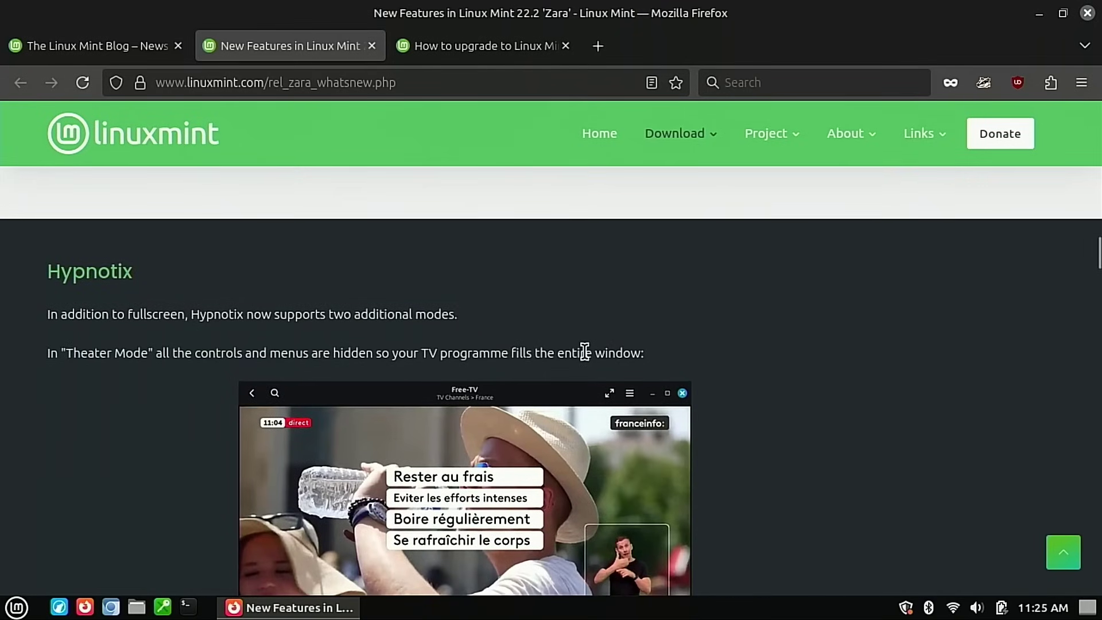
scroll(593, 336, "down", 3)
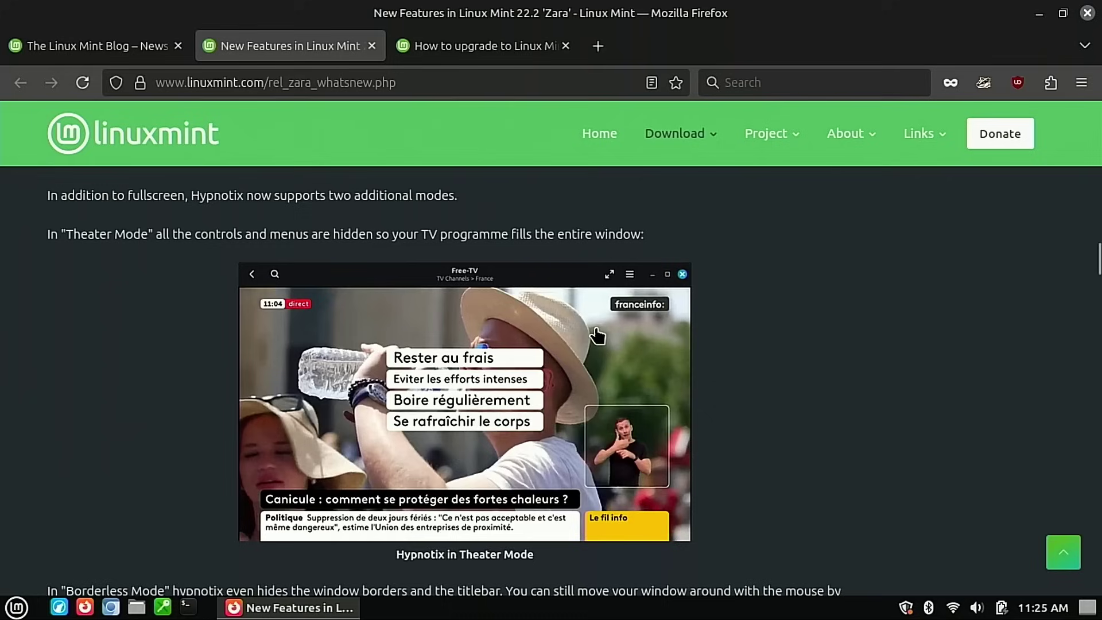
scroll(597, 335, "down", 9)
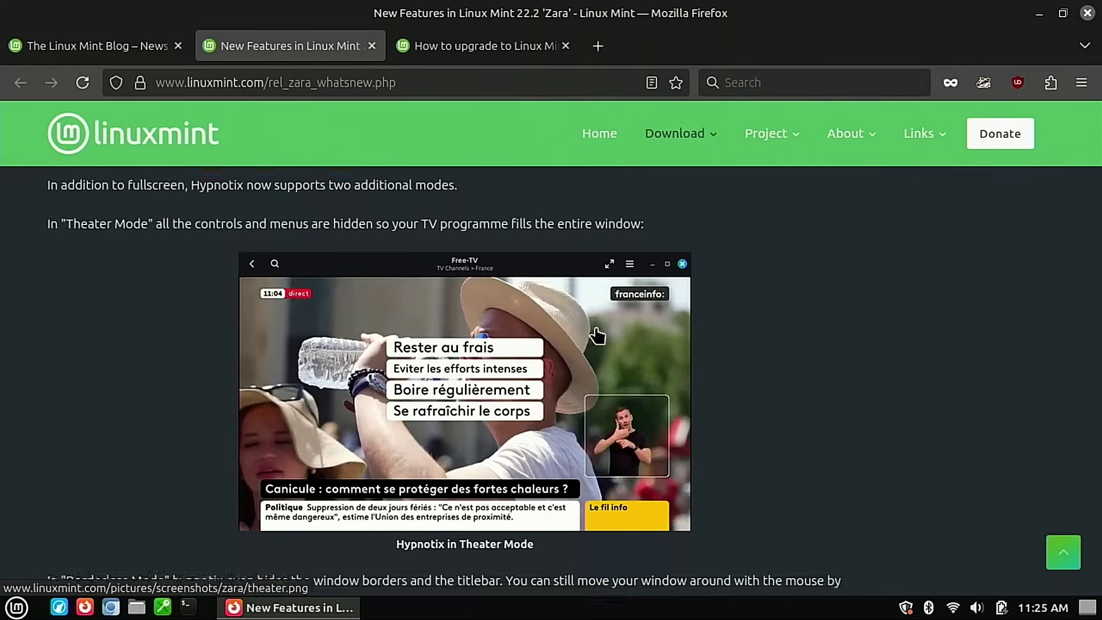
scroll(596, 335, "down", 9)
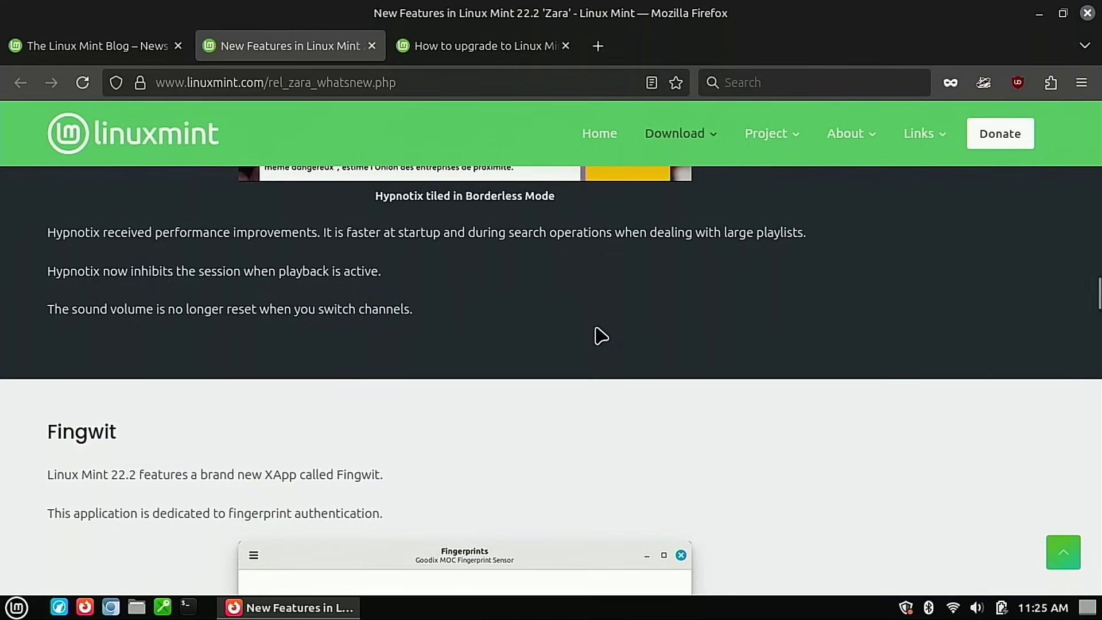
scroll(597, 336, "down", 6)
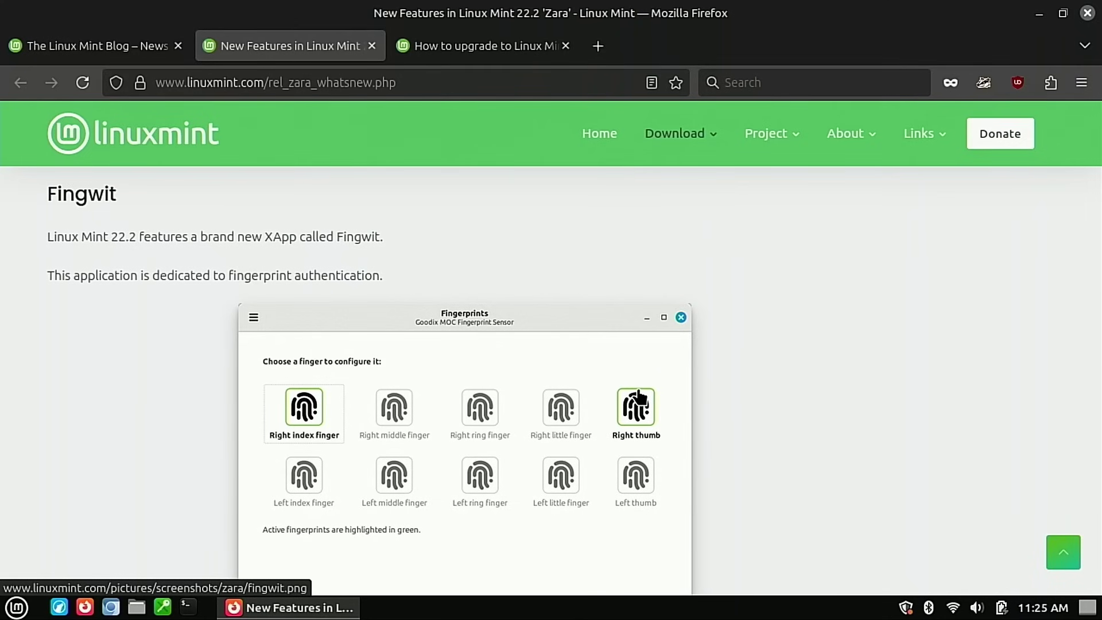
scroll(668, 400, "down", 6)
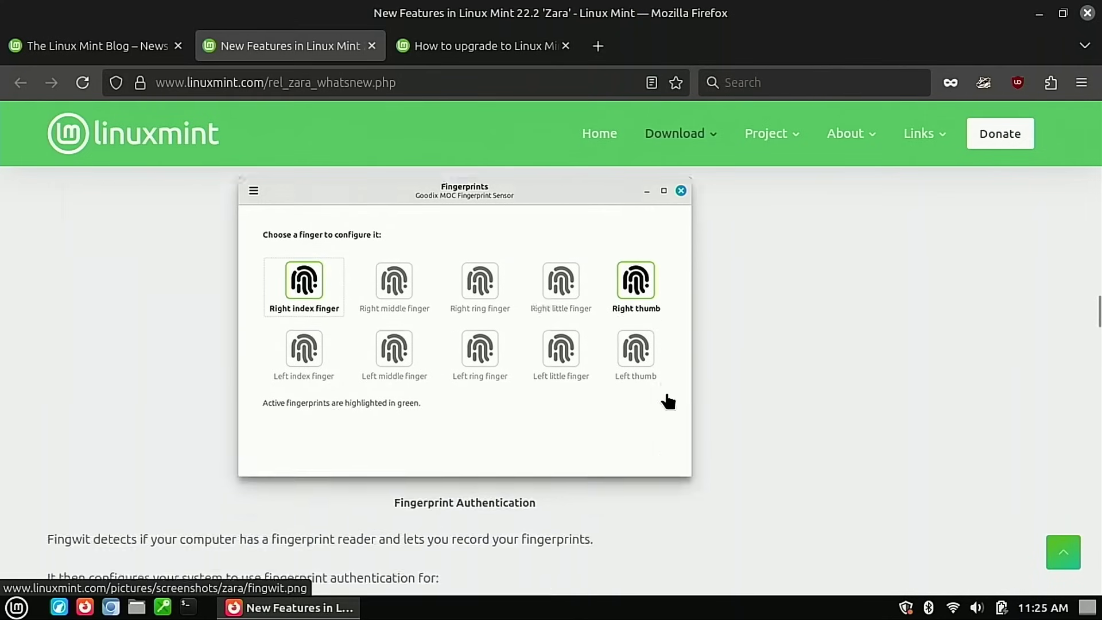
scroll(666, 401, "down", 2)
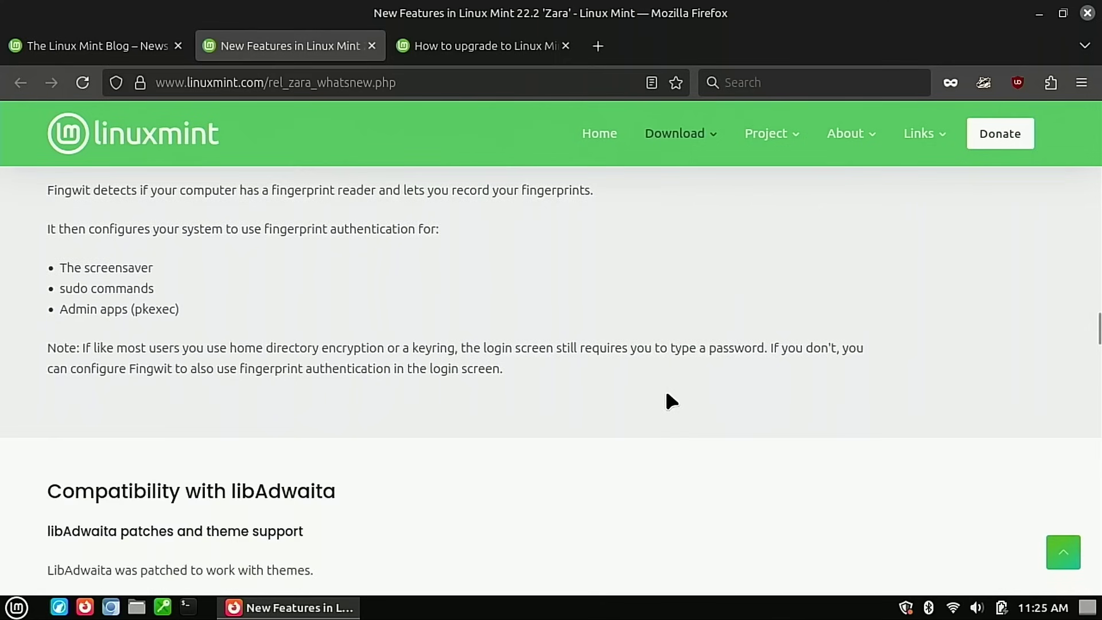
scroll(665, 346, "down", 5)
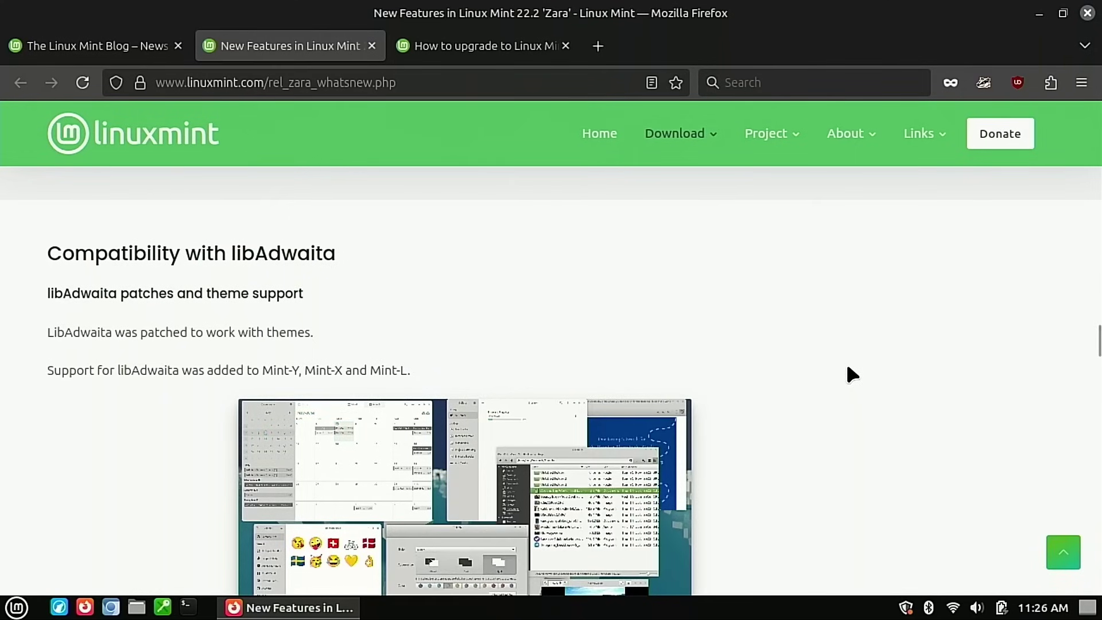
scroll(818, 353, "down", 5)
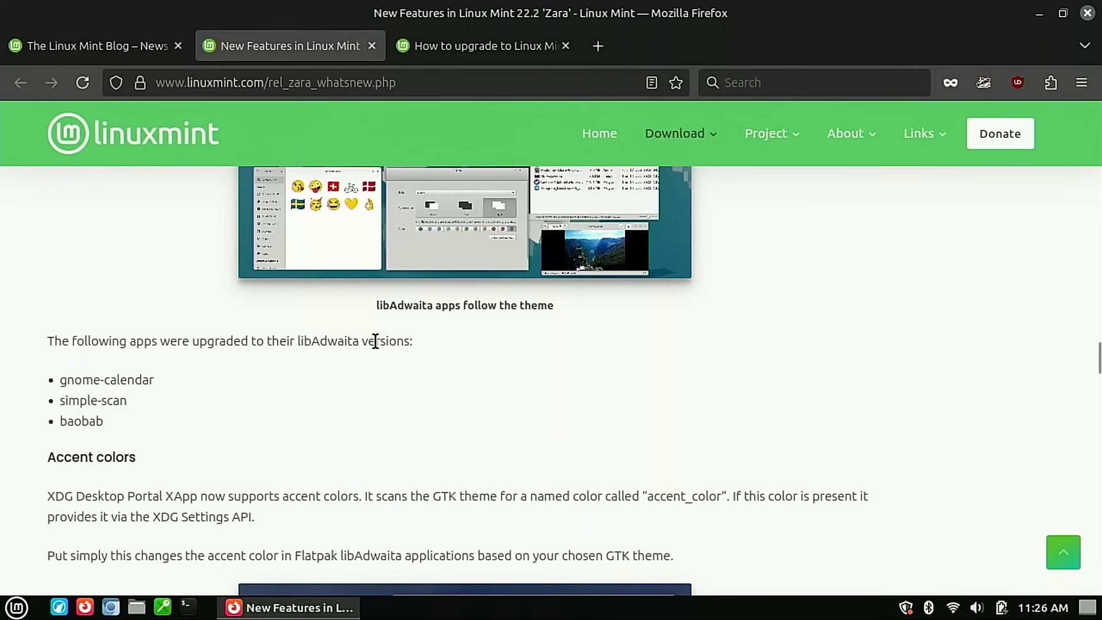
scroll(432, 388, "up", 5)
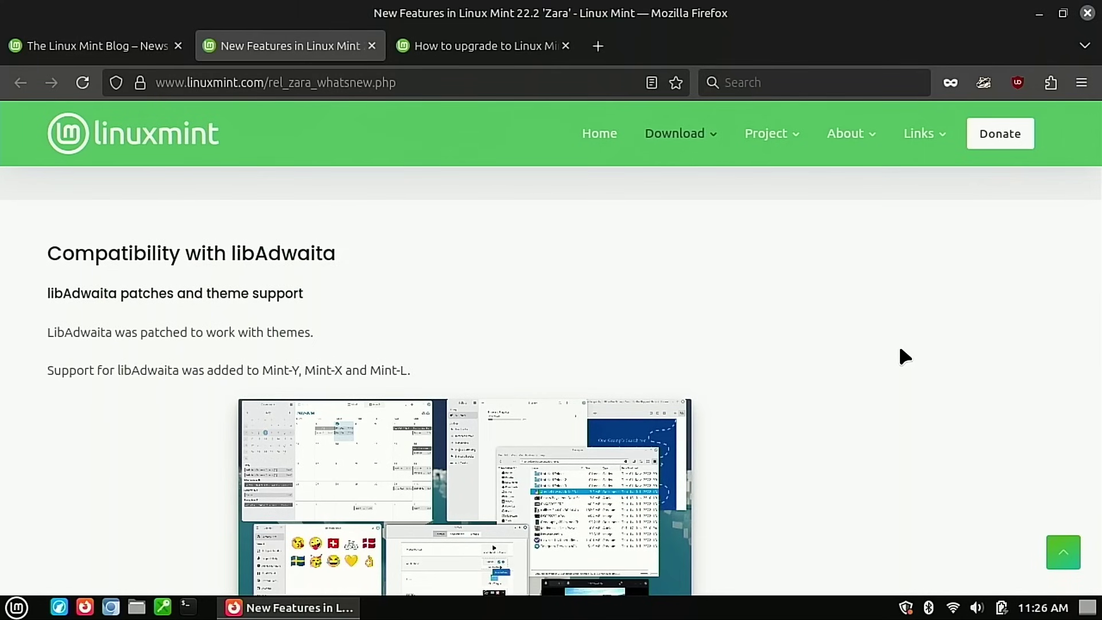
scroll(900, 350, "down", 5)
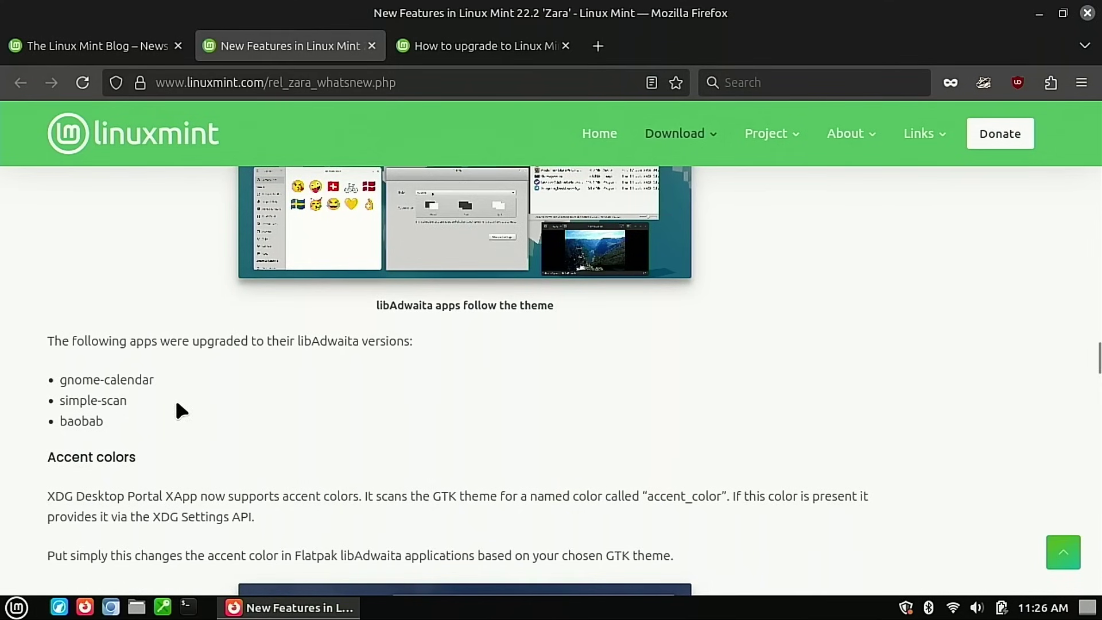
scroll(155, 390, "down", 2)
scroll(382, 385, "down", 2)
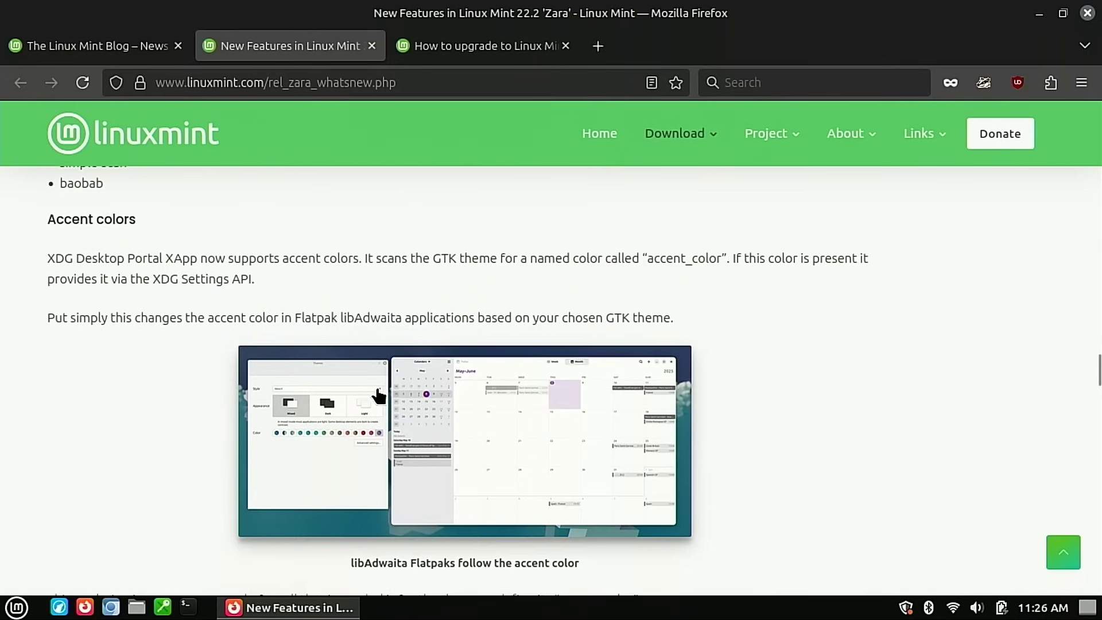
scroll(433, 367, "down", 10)
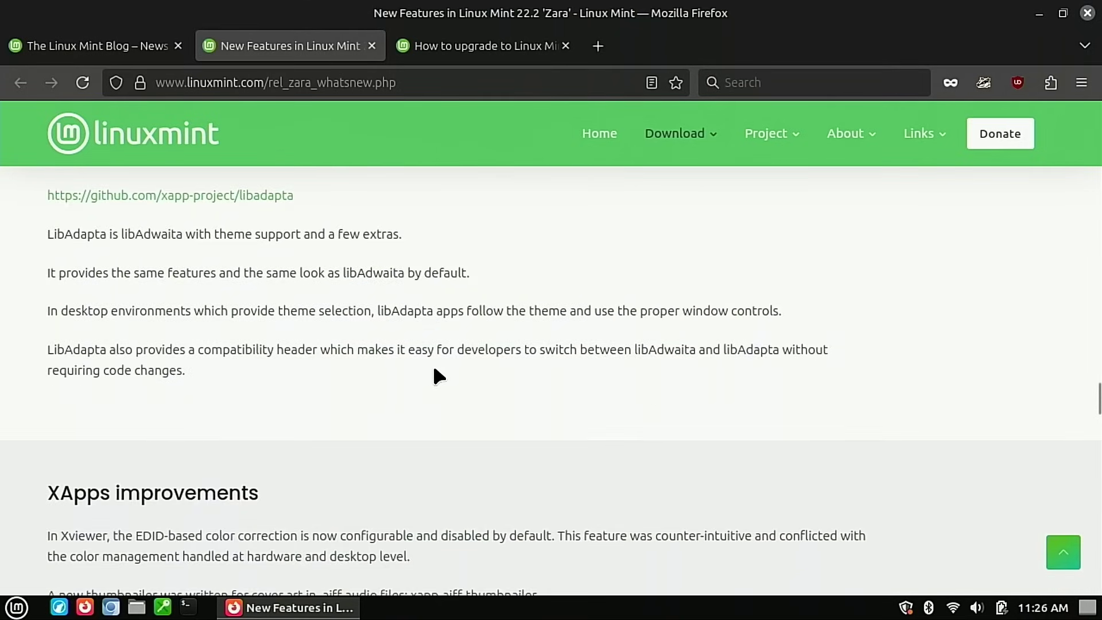
scroll(439, 376, "down", 12)
scroll(434, 374, "up", 4)
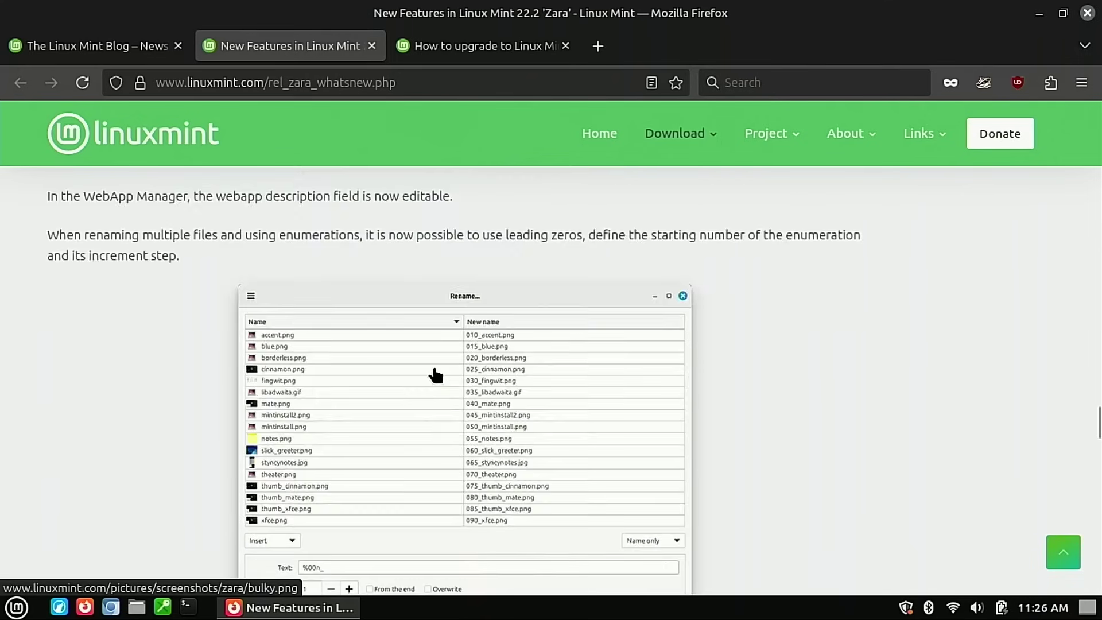
scroll(435, 374, "down", 15)
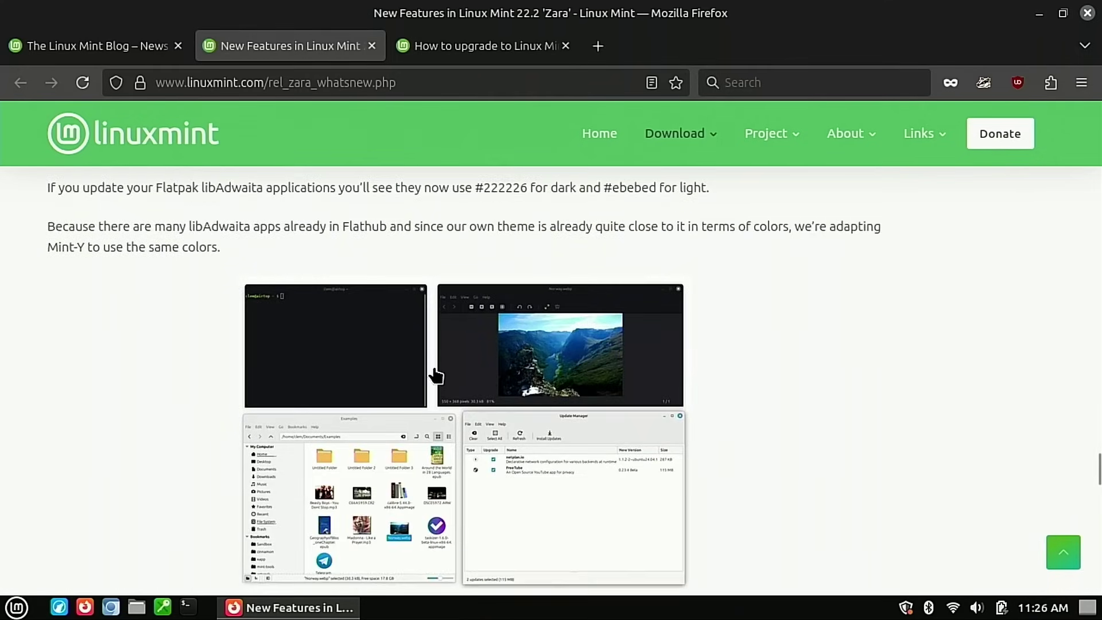
scroll(434, 374, "down", 4)
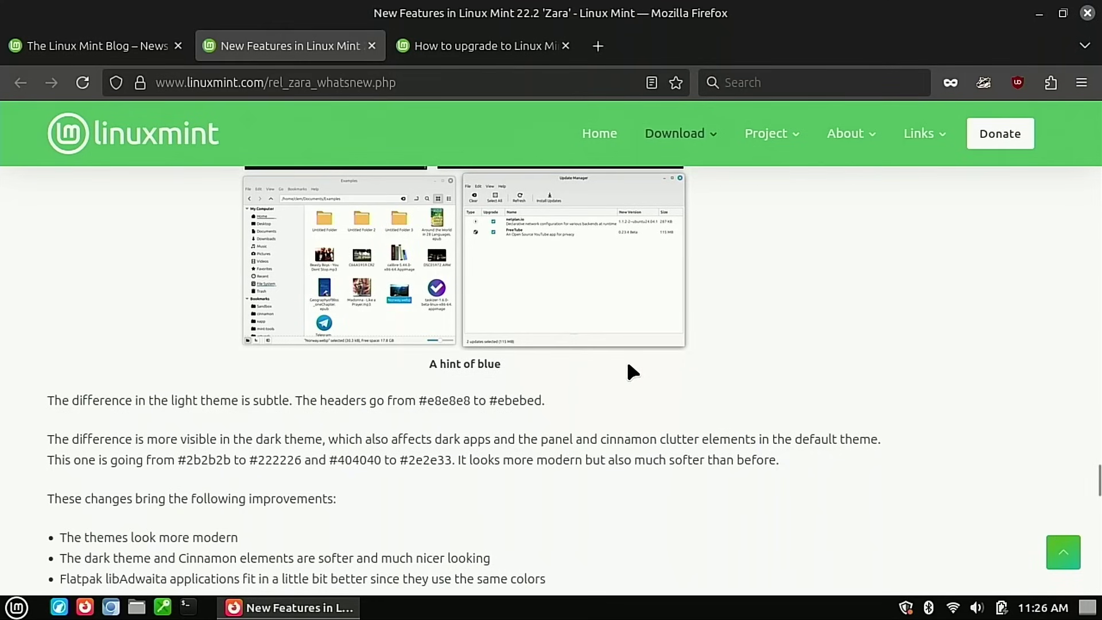
scroll(553, 406, "down", 4)
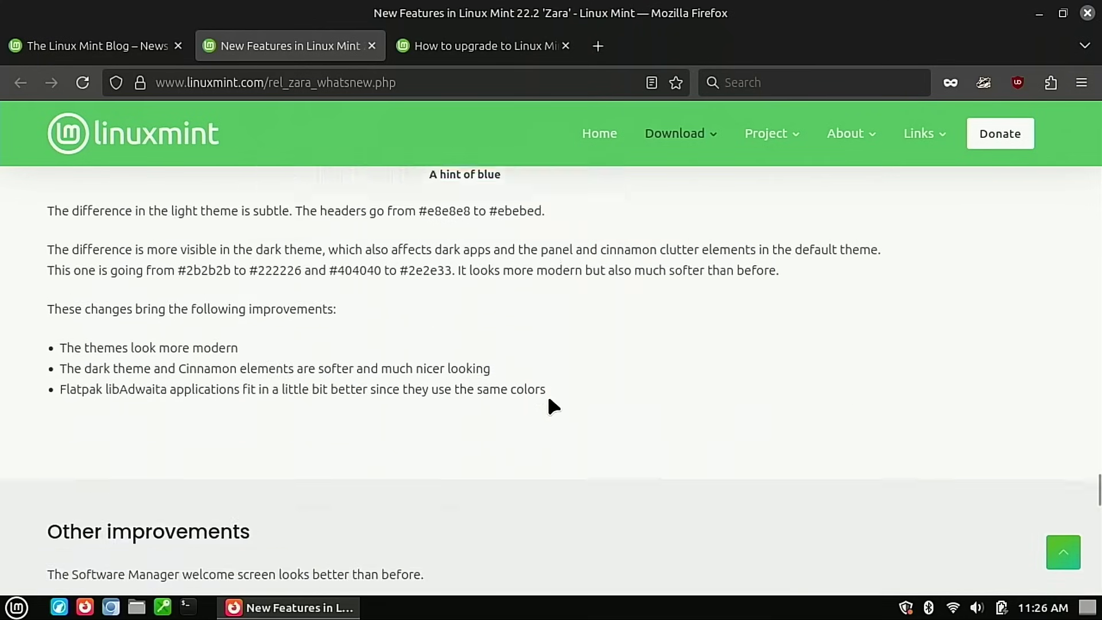
scroll(553, 406, "down", 2)
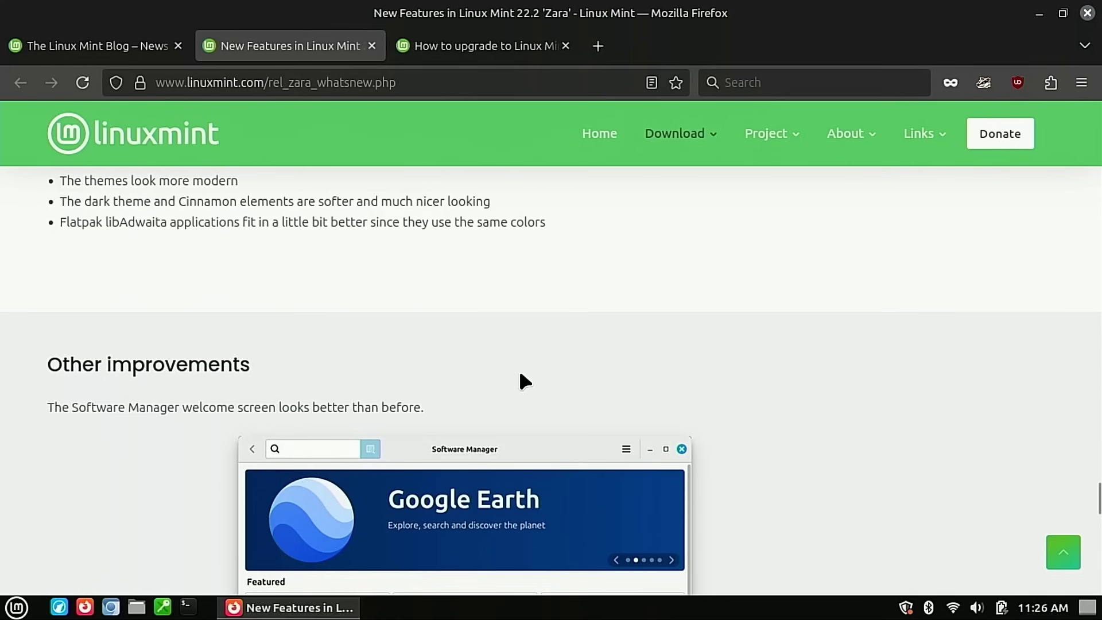
scroll(542, 374, "down", 5)
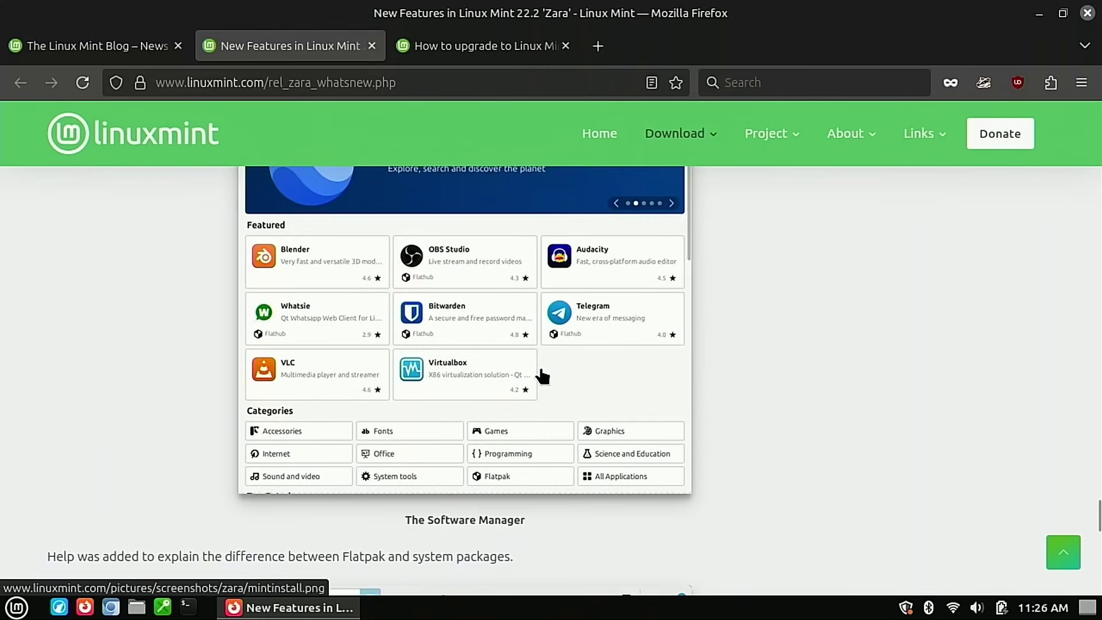
scroll(539, 376, "up", 2)
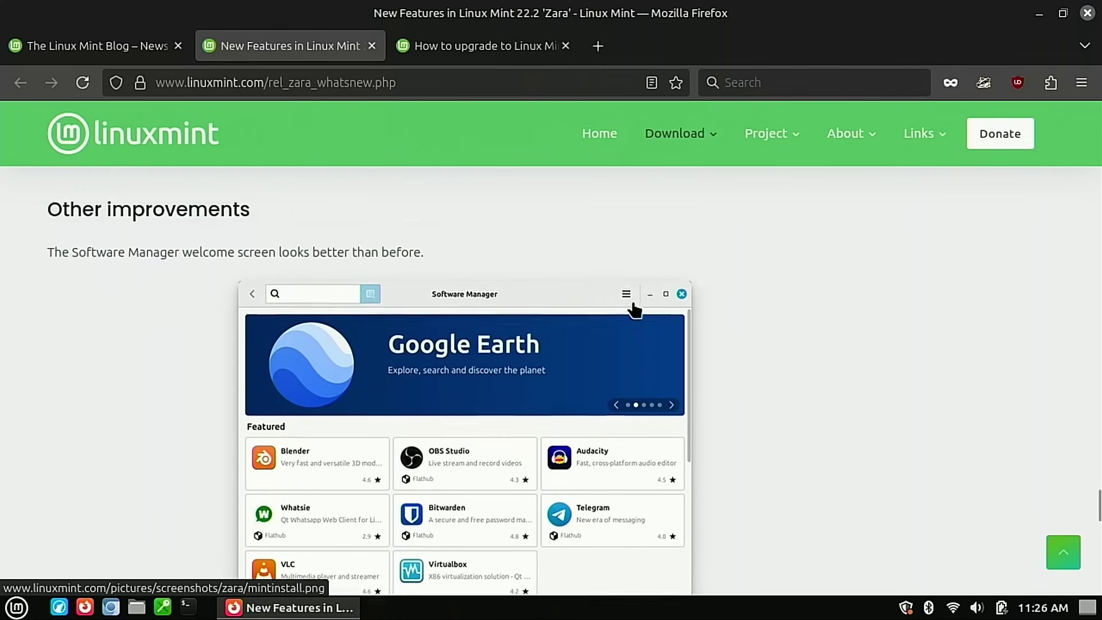
scroll(634, 310, "up", 1)
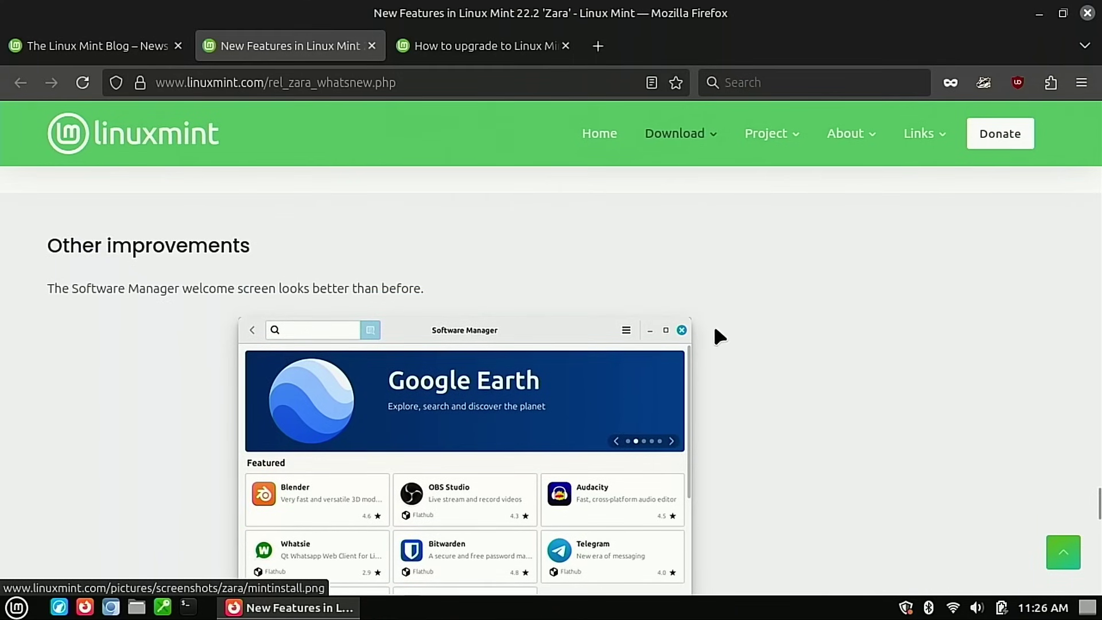
scroll(719, 335, "down", 3)
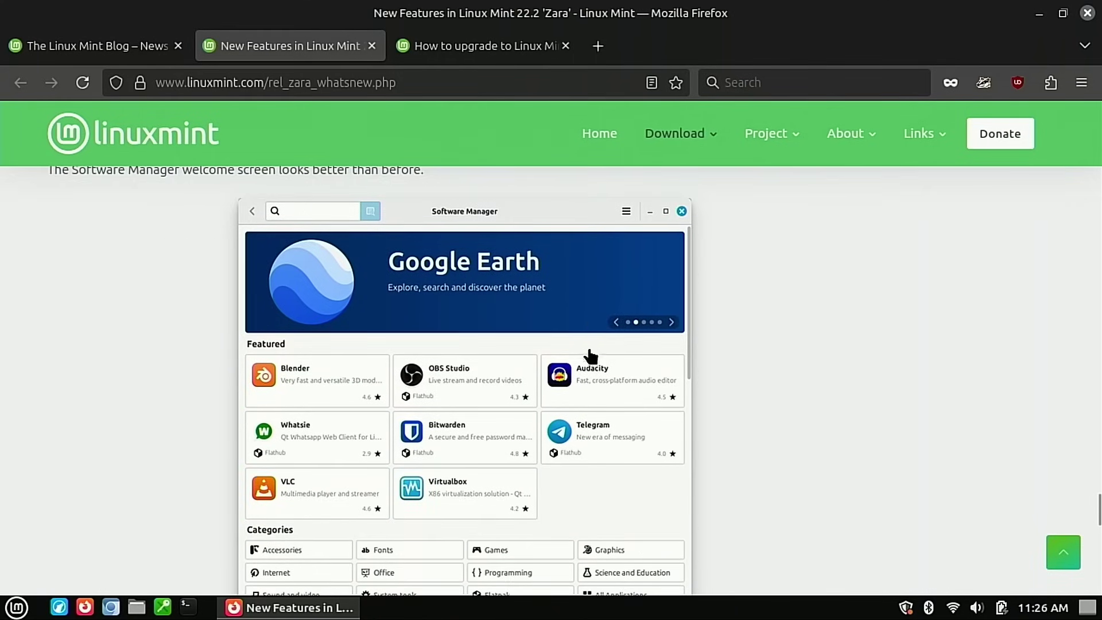
scroll(591, 368, "down", 15)
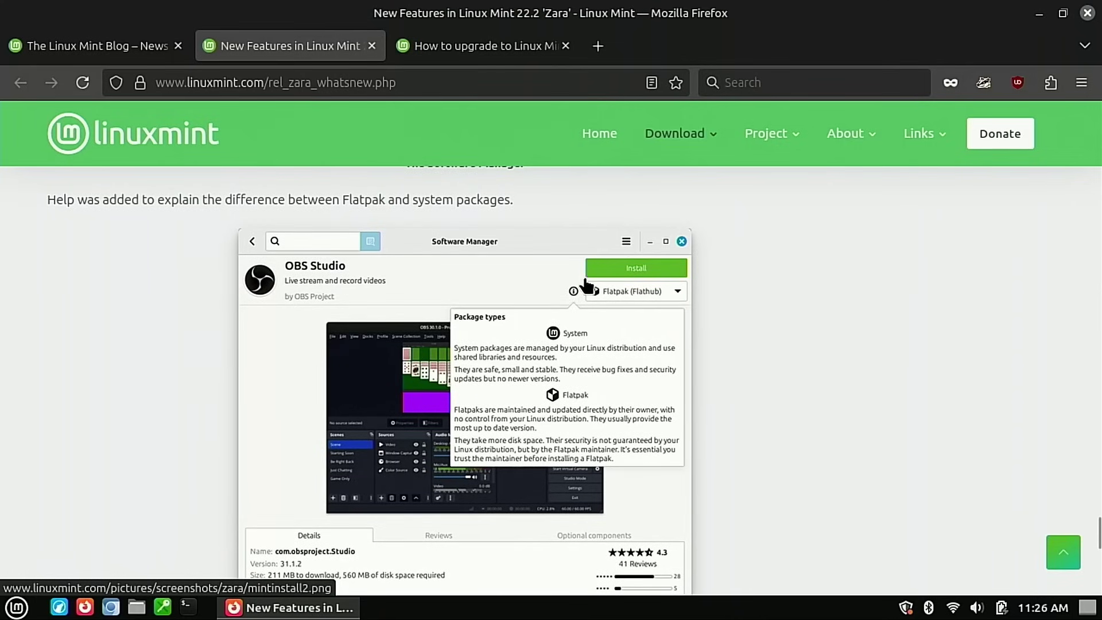
scroll(642, 312, "down", 3)
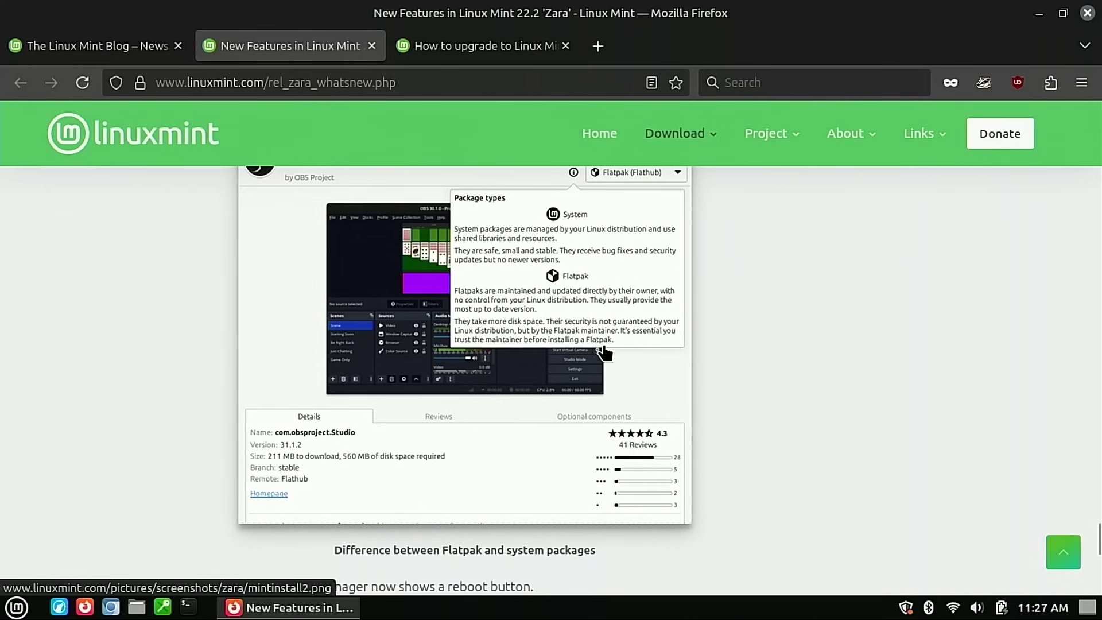
scroll(603, 350, "down", 8)
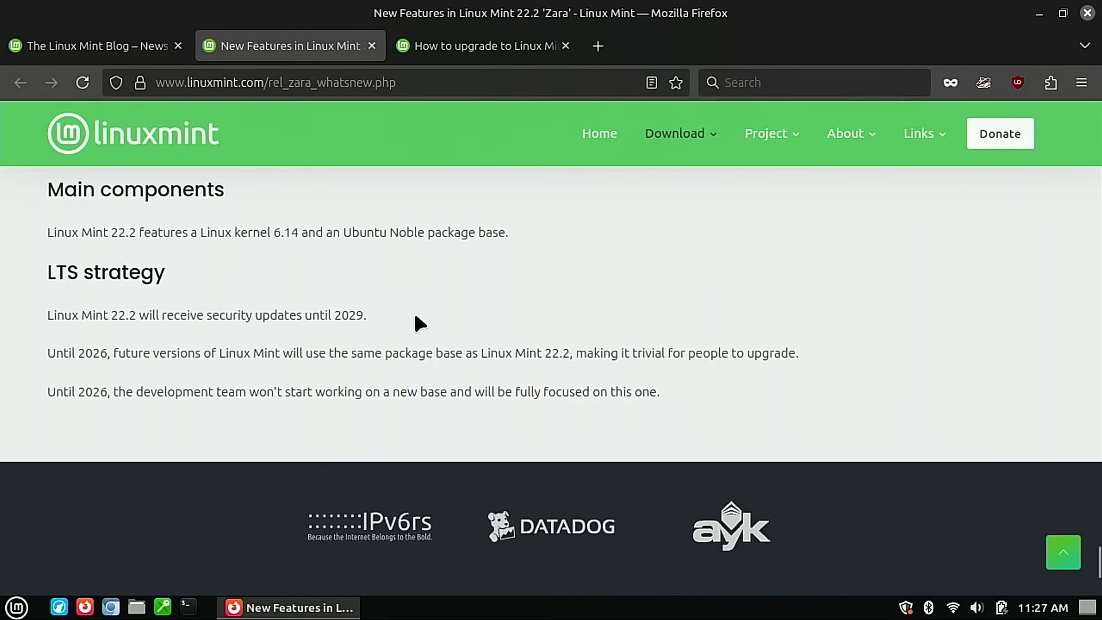
Switch to the 'How to upgrade to Linux Mint 22.2' blog post and scroll to its upgrade steps
left_click(489, 45)
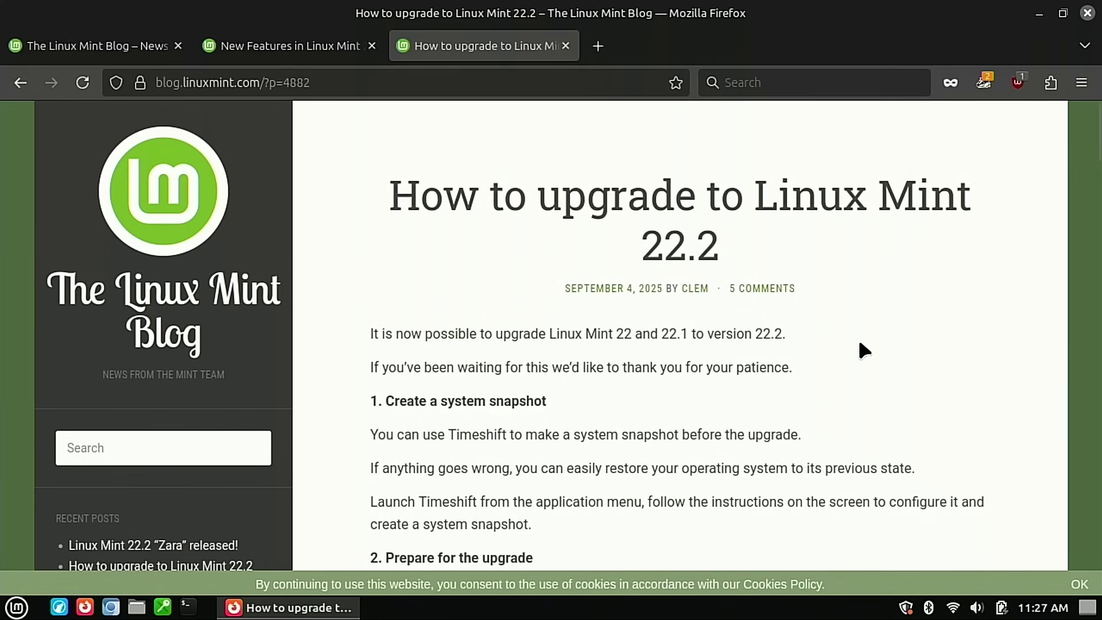
scroll(854, 345, "down", 3)
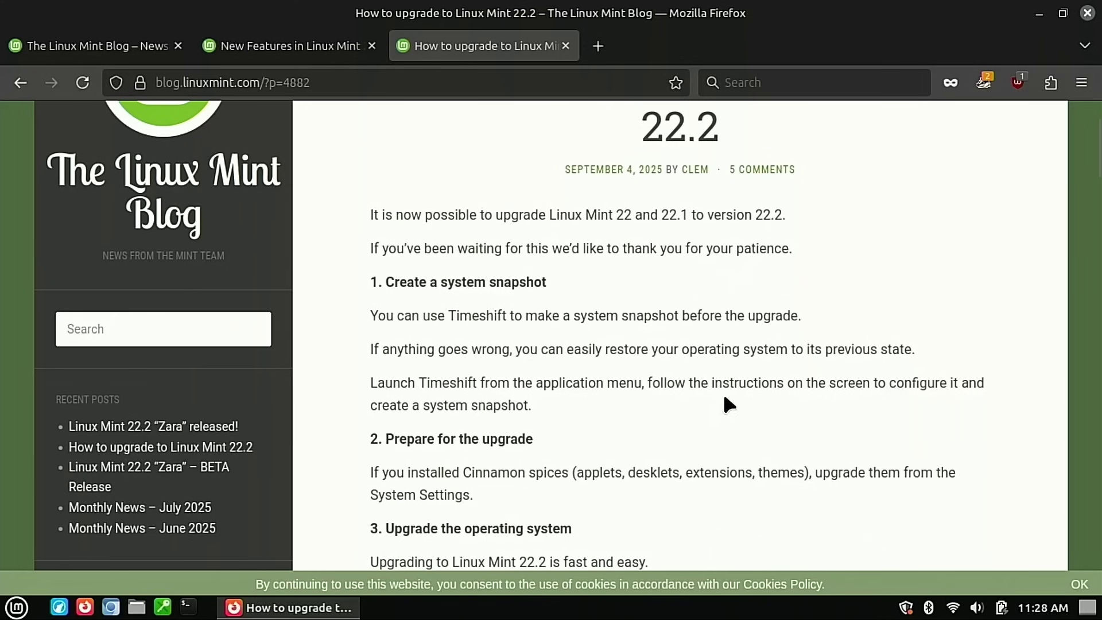
scroll(723, 405, "down", 3)
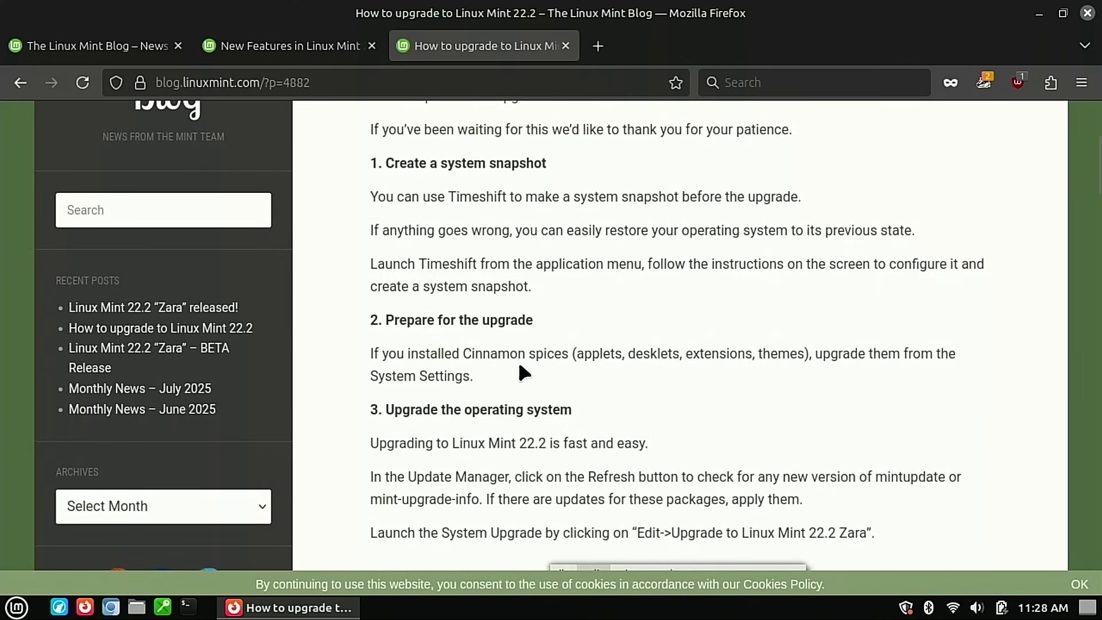
Refresh Update Manager from the tray, confirm 'Your system is up to date', then minimize it
left_click(906, 607)
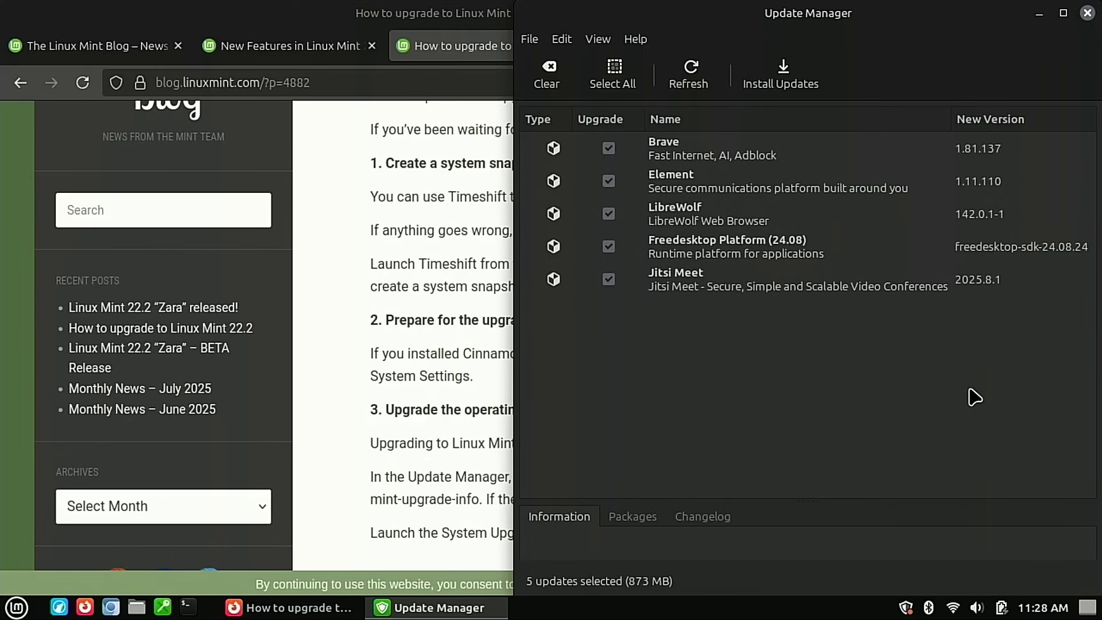
left_click(684, 82)
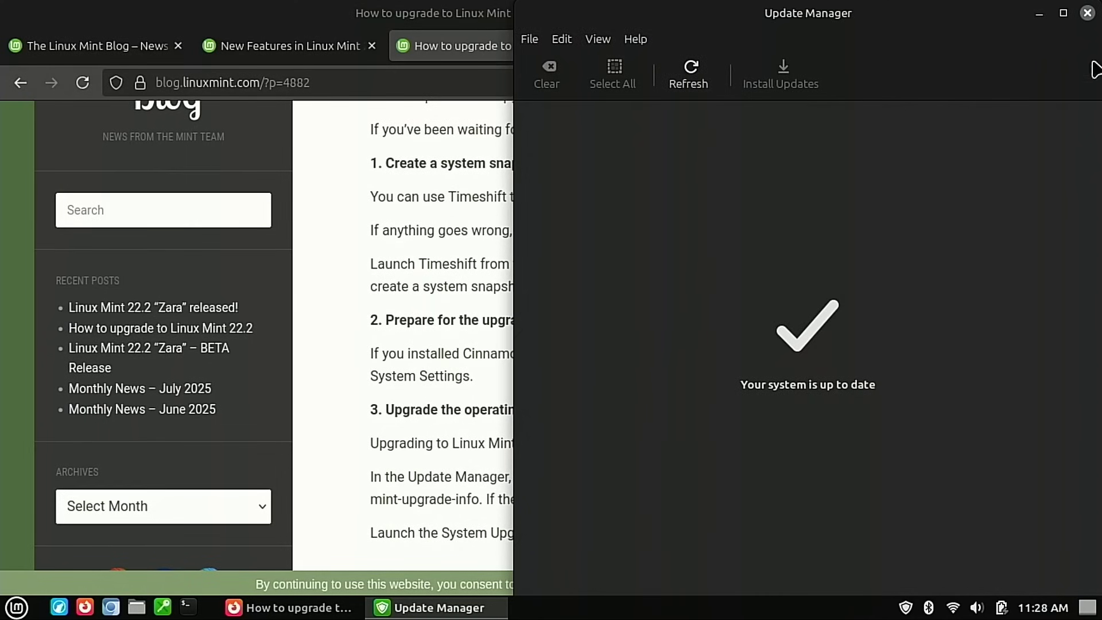
left_click(1040, 13)
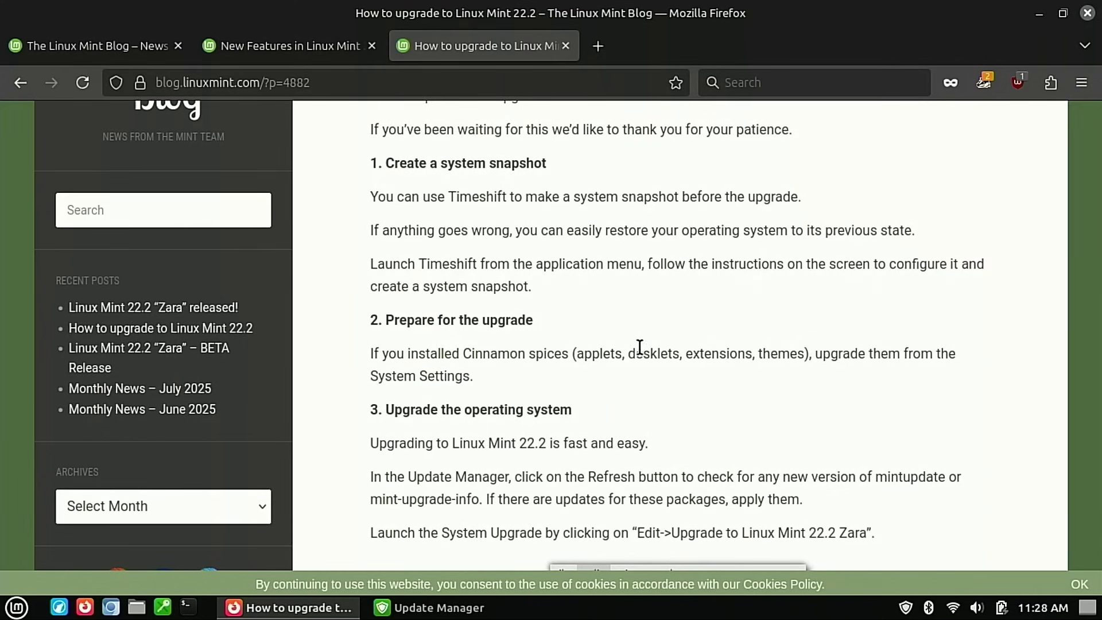
left_click(22, 613)
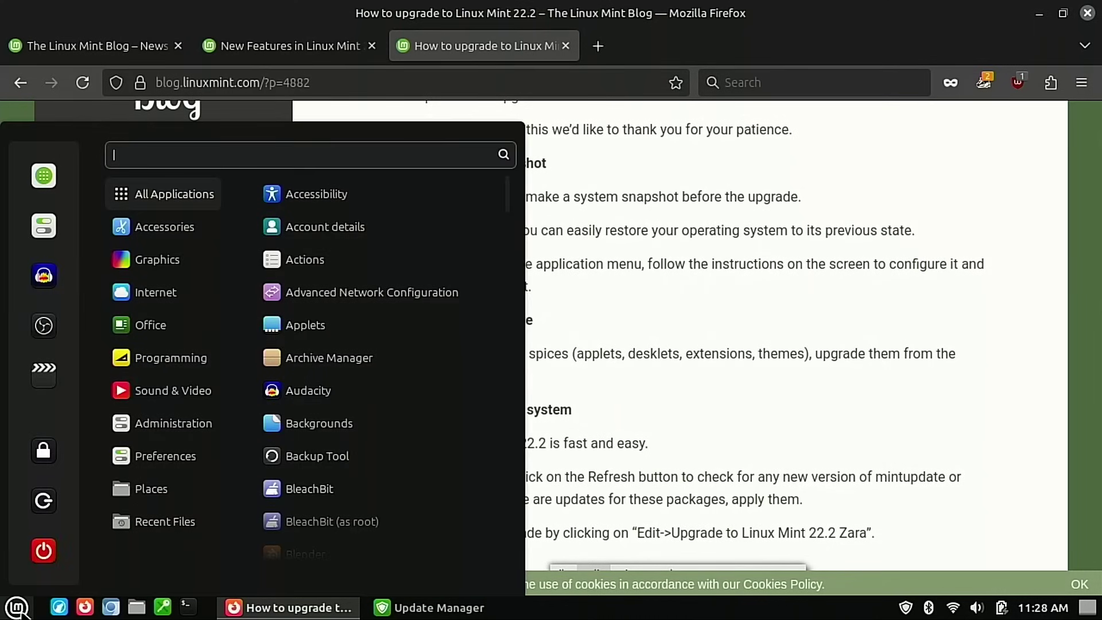
type("soft")
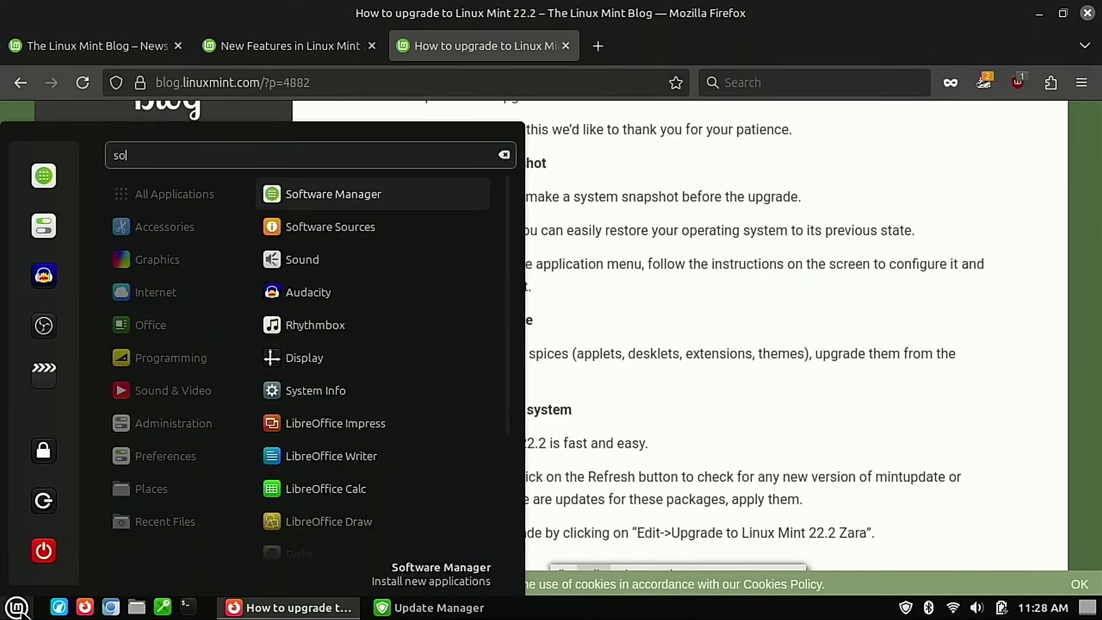
left_click(406, 230)
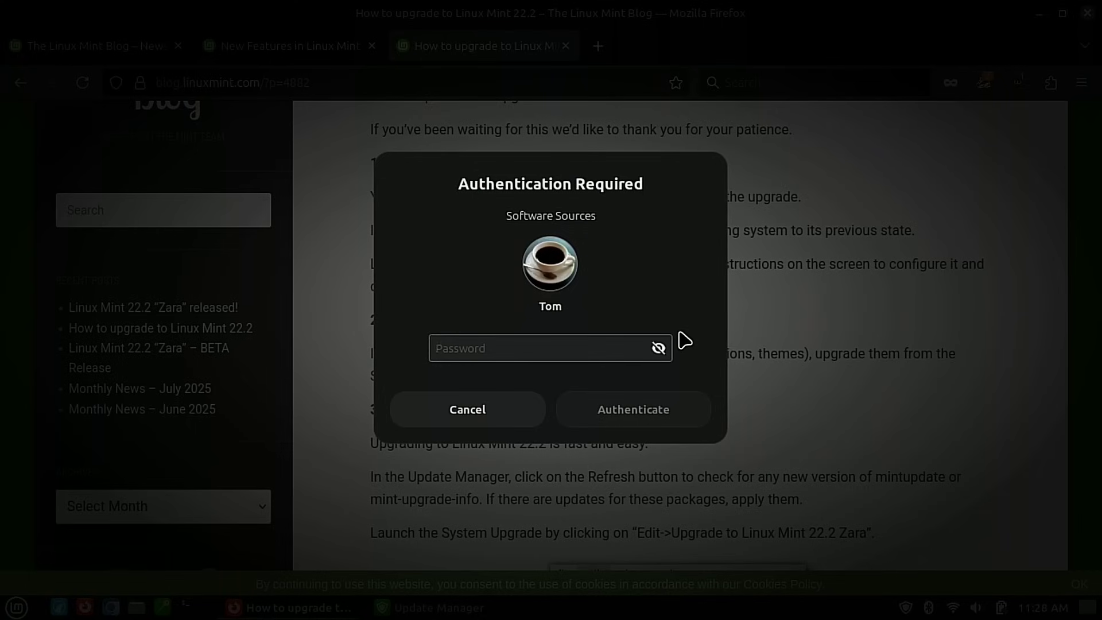
type("****")
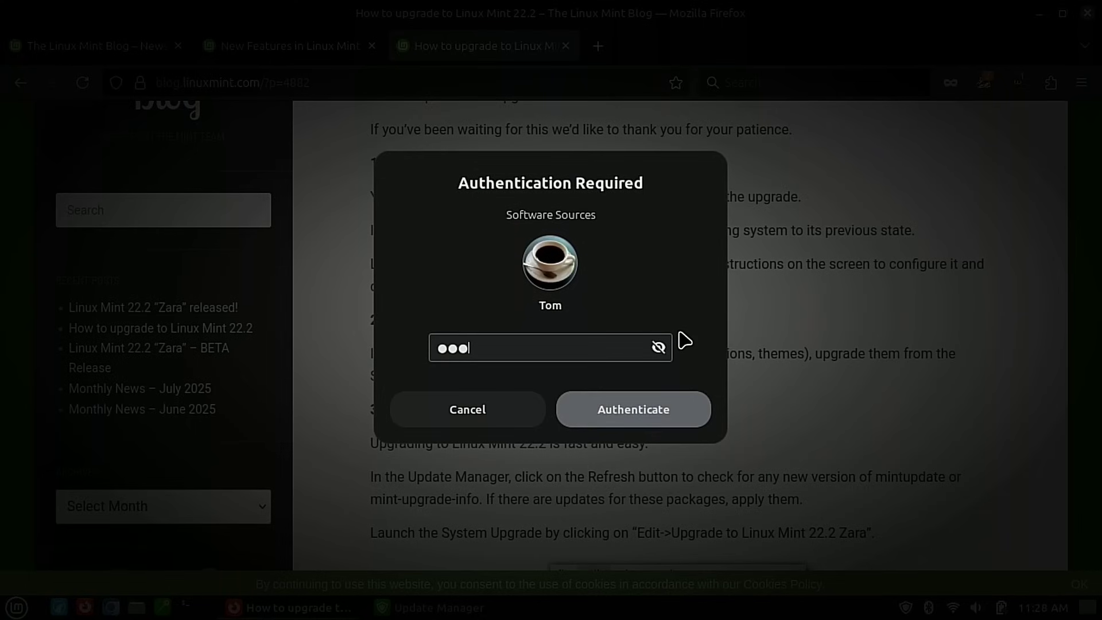
type("*****")
key("Return")
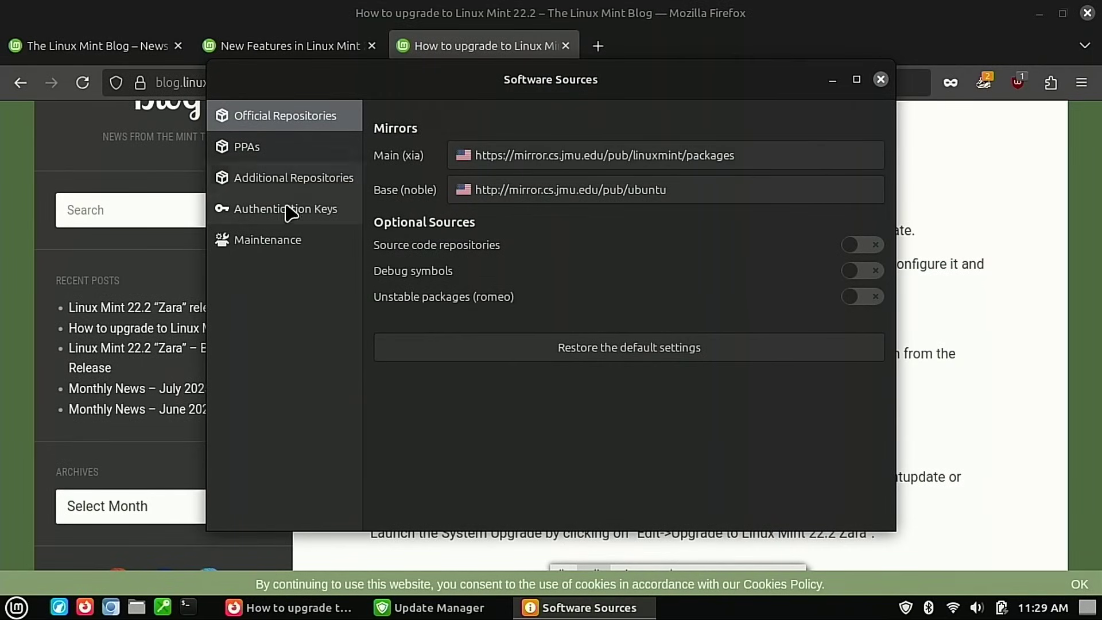
left_click(266, 147)
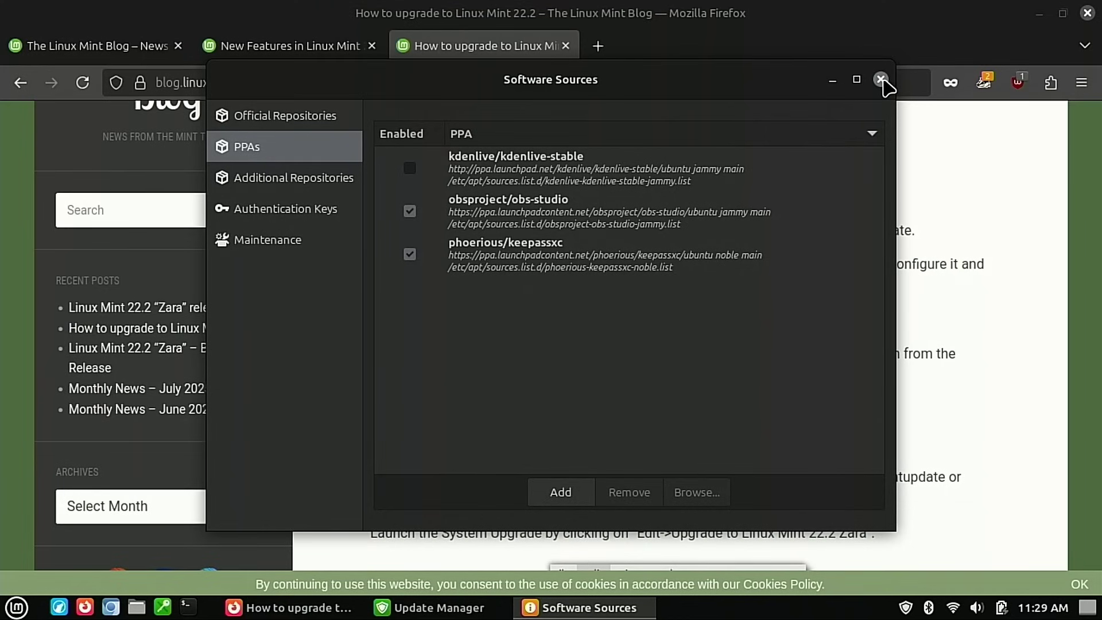
left_click(881, 80)
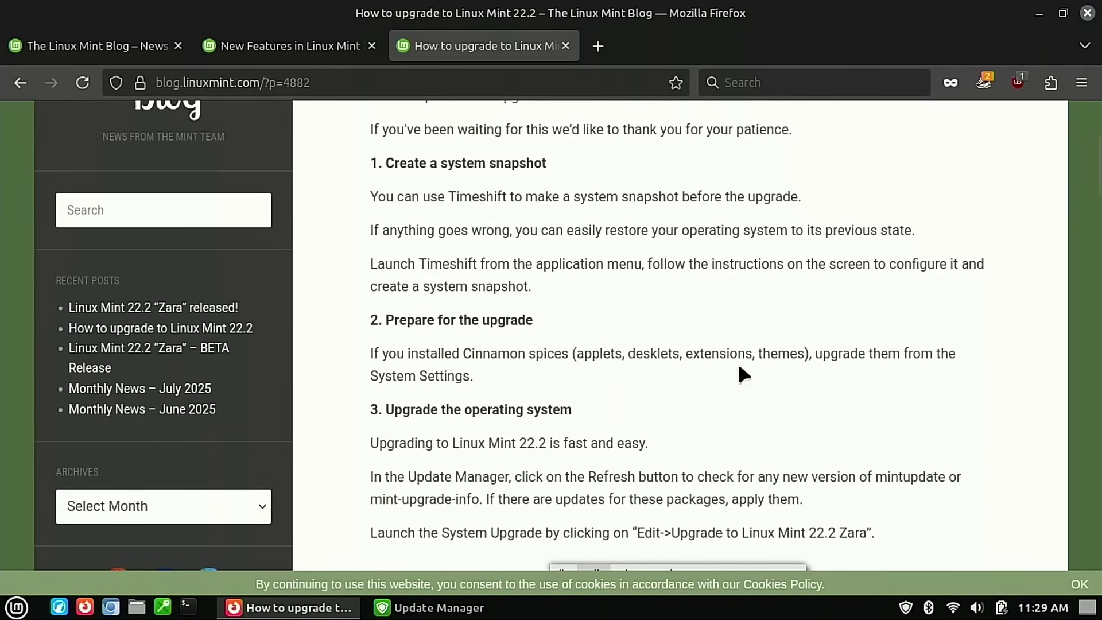
Start Edit > Upgrade to 'Linux Mint 22.2 Zara', minimize Update Manager, and bring Firefox forward
scroll(743, 396, "down", 4)
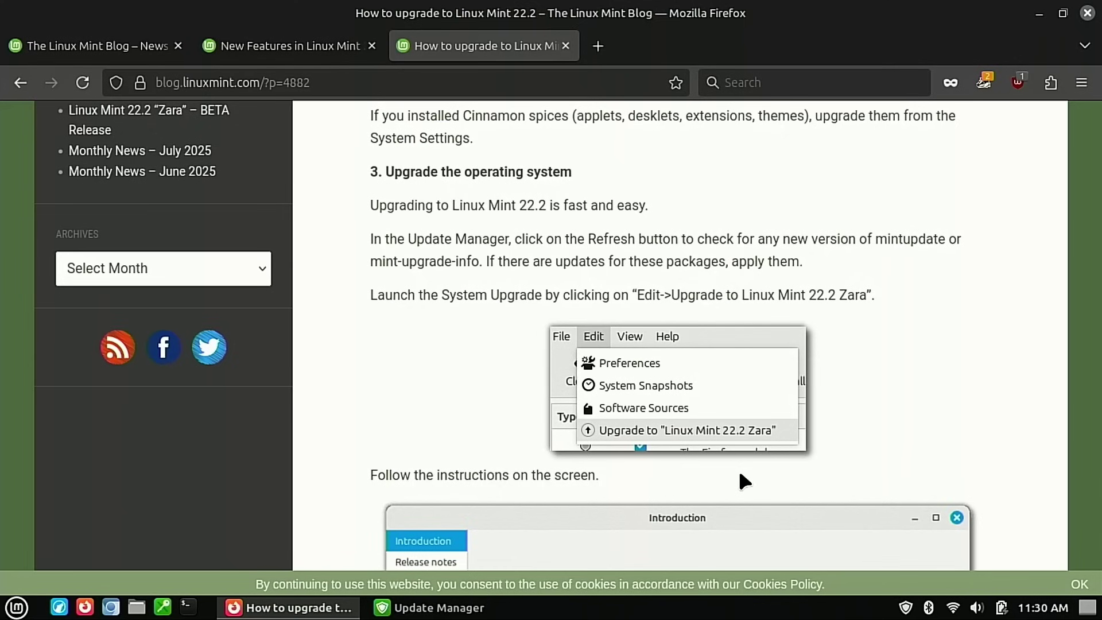
left_click(429, 607)
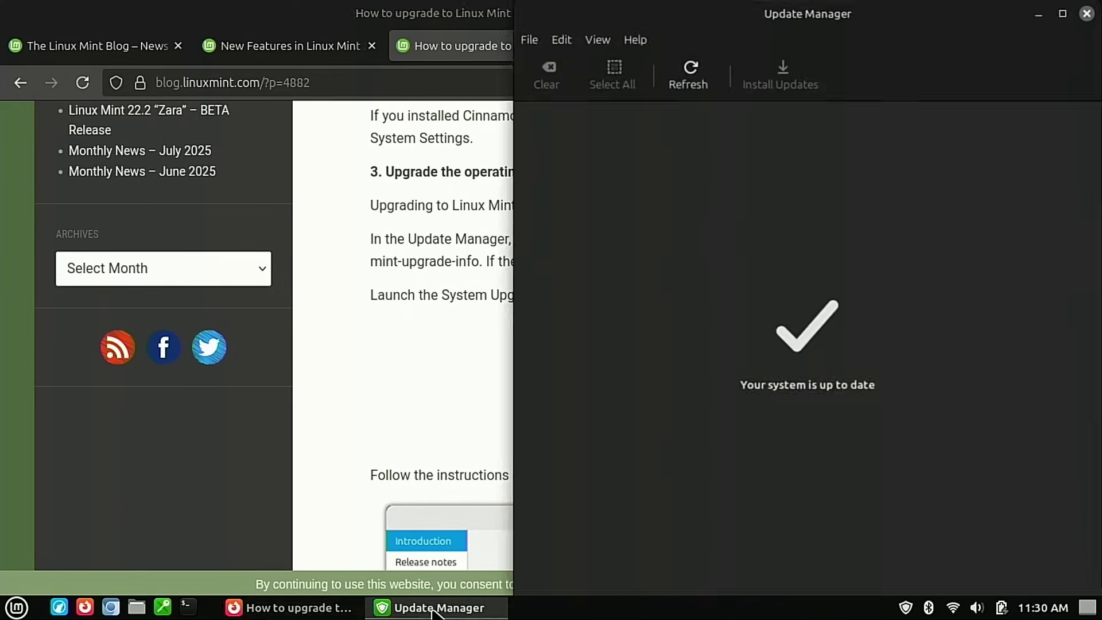
left_click(561, 39)
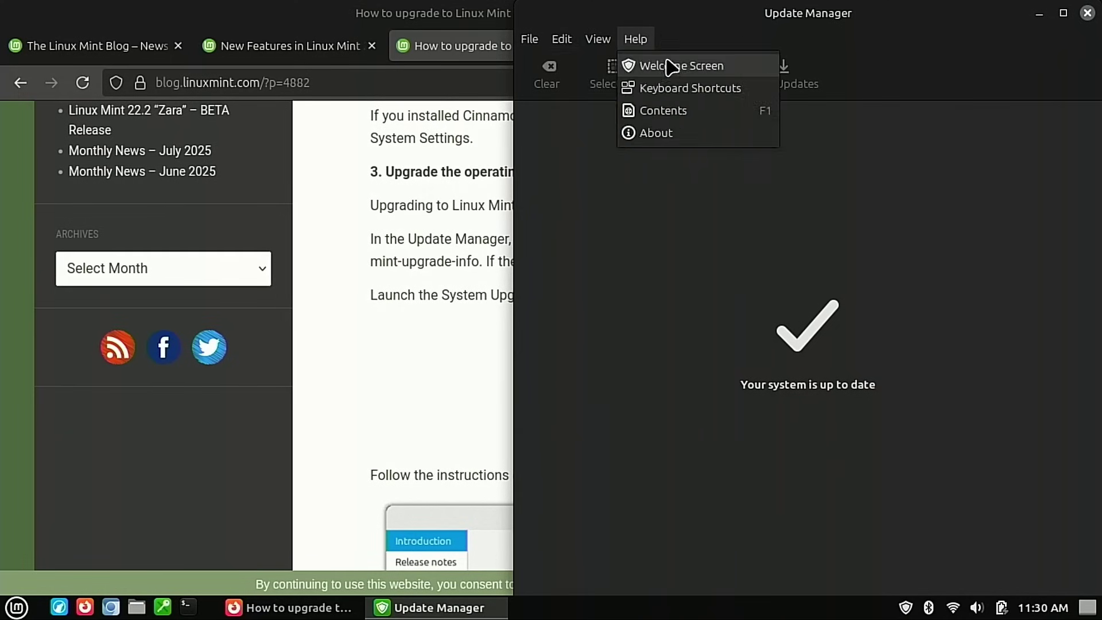
mouse_move(558, 43)
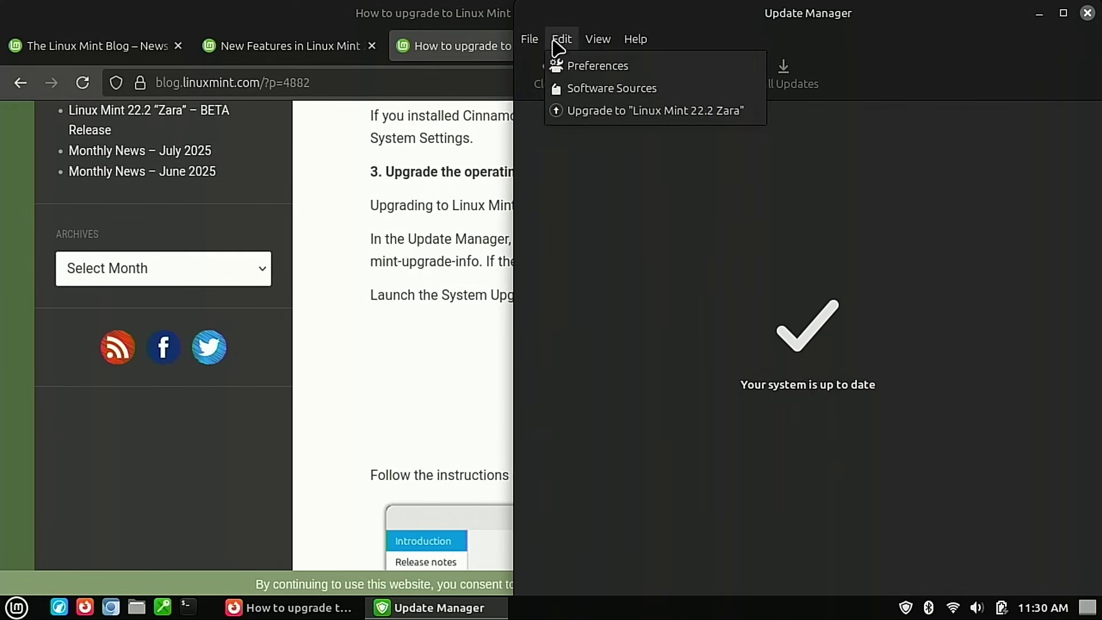
left_click(594, 112)
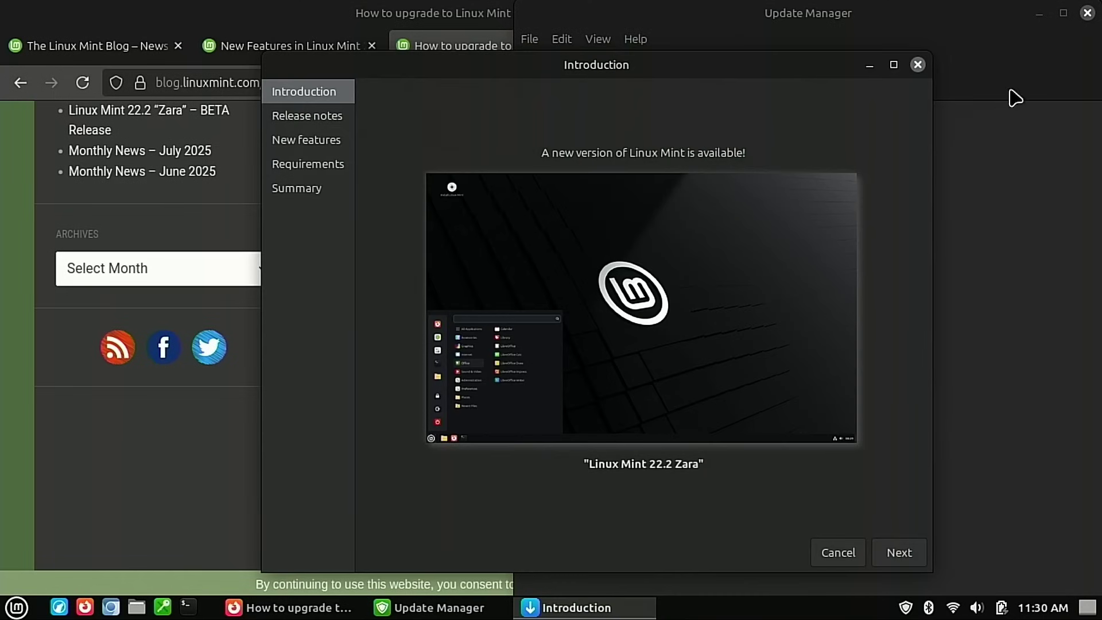
left_click(1038, 12)
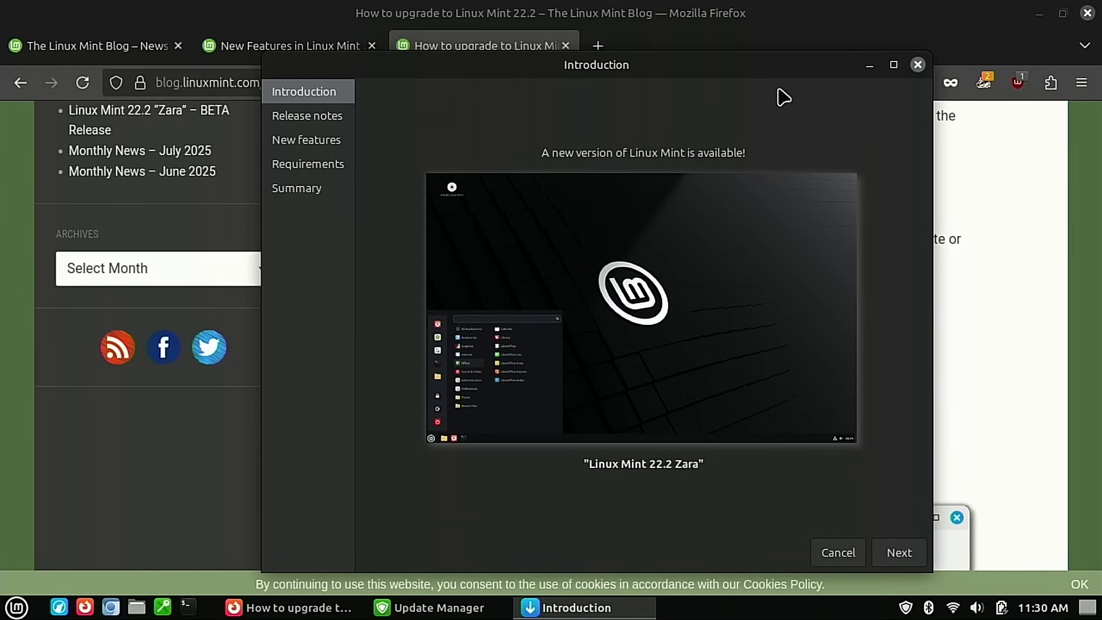
left_click(897, 20)
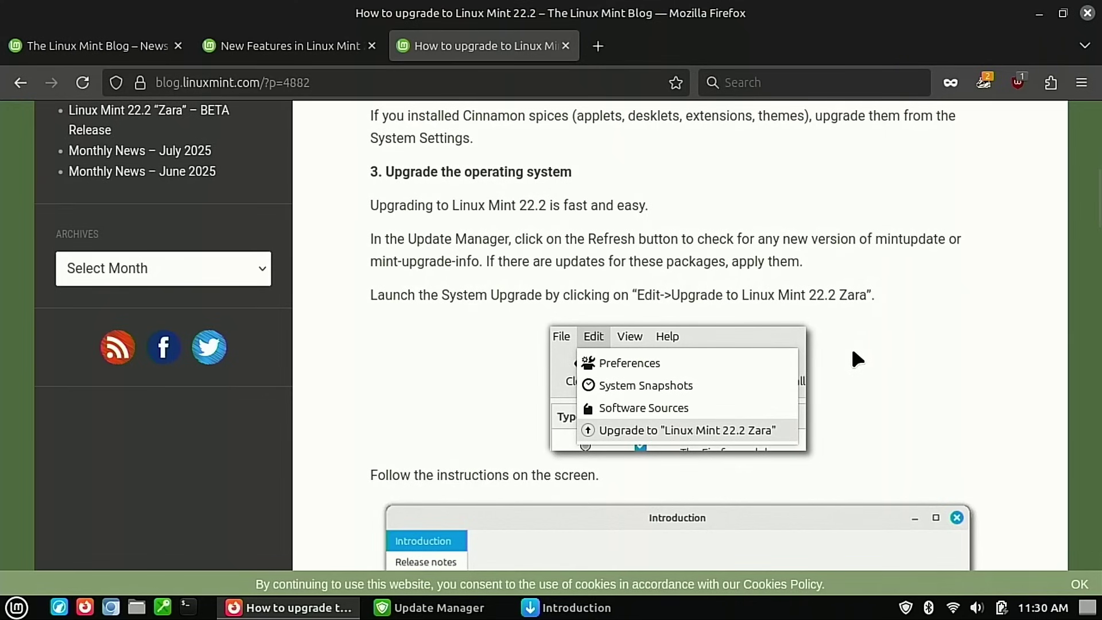
Read through the blog's upgrade instructions and FAQ, then close Firefox
scroll(822, 372, "down", 6)
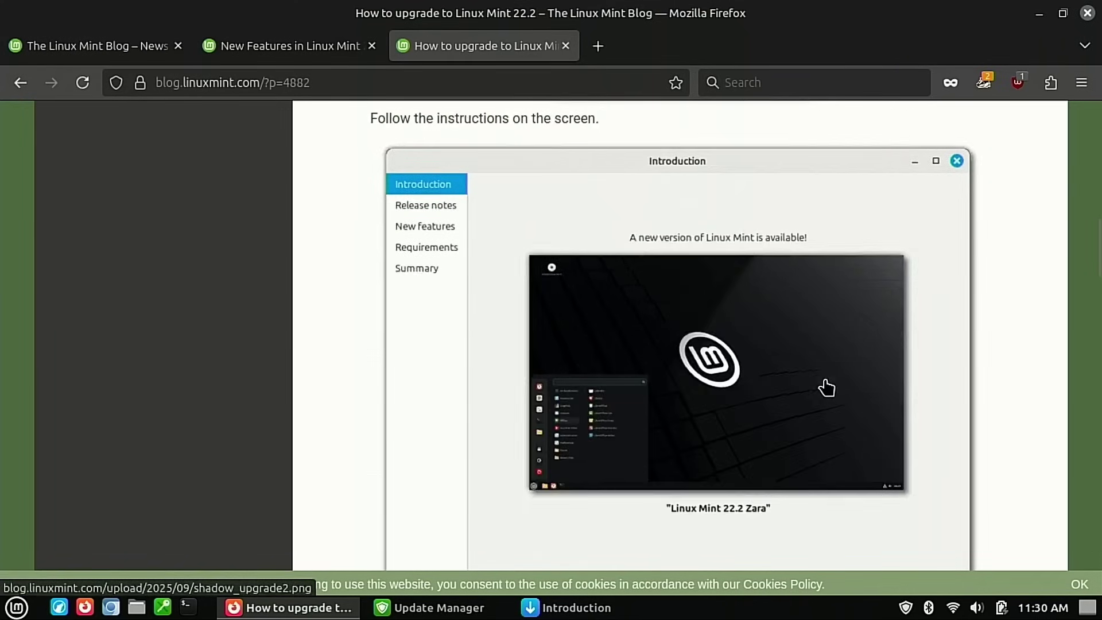
scroll(742, 324, "down", 10)
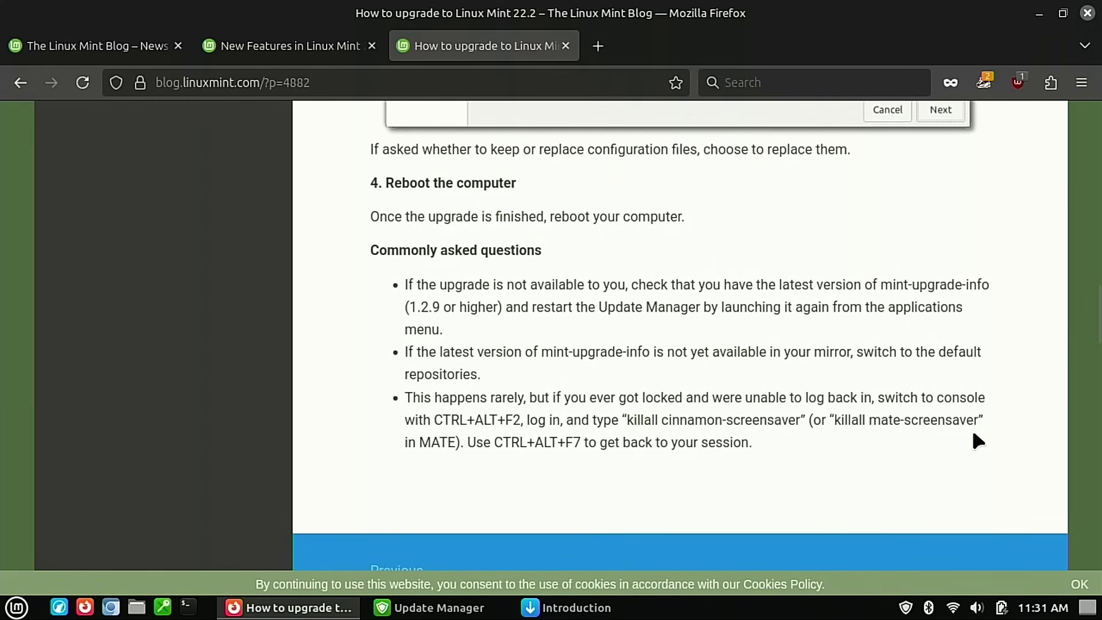
scroll(744, 308, "up", 15)
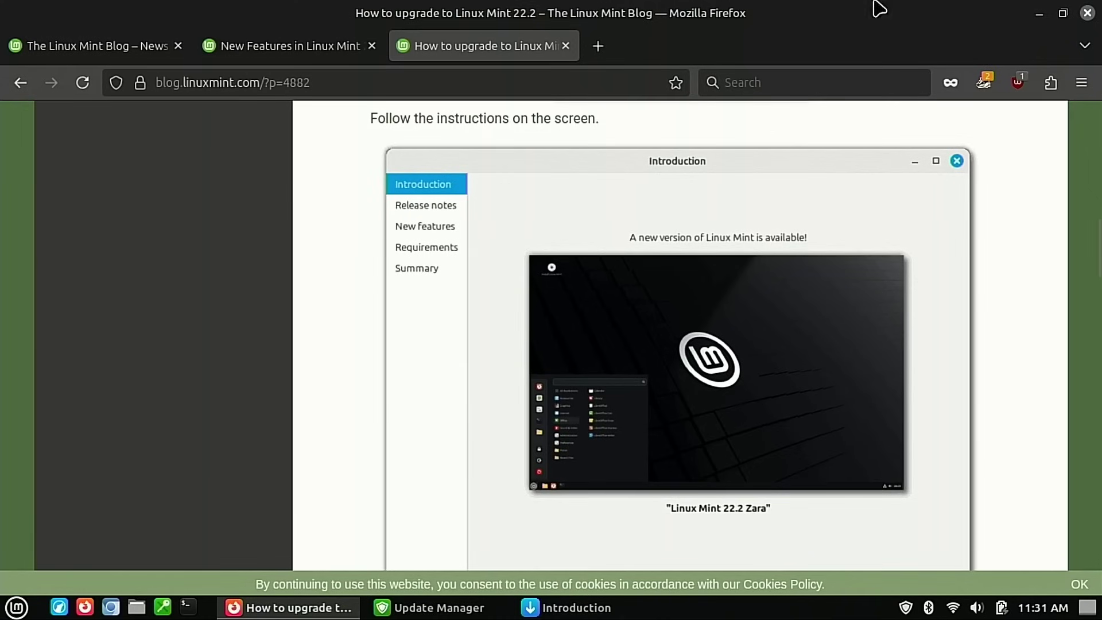
left_click(1088, 12)
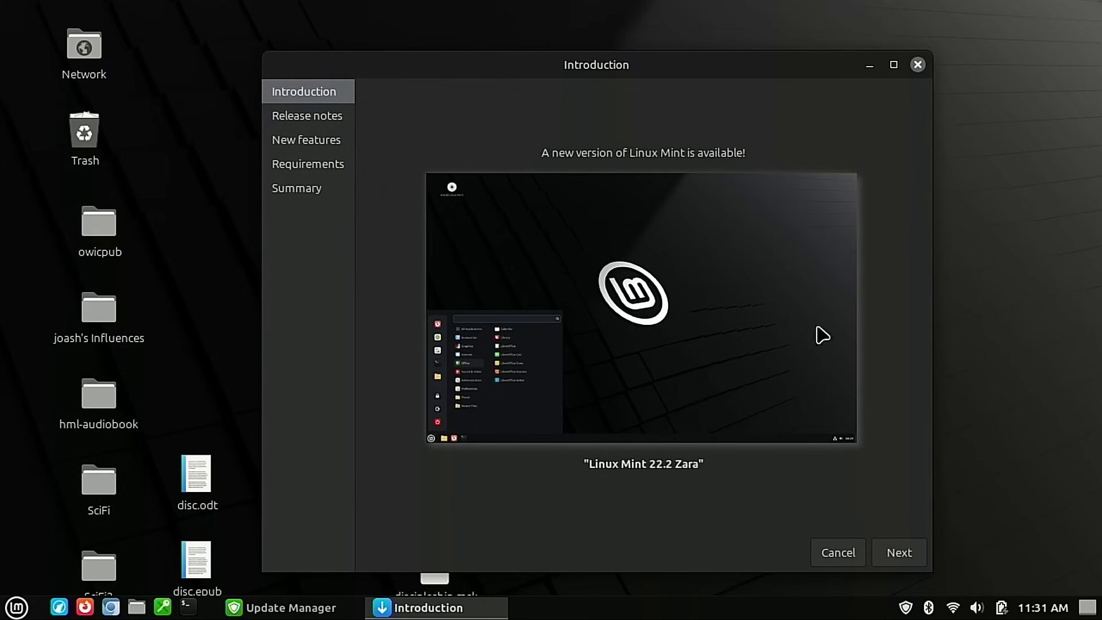
Advance past Release notes and New features, tick 'I understand the risk', and apply the upgrade
left_click(895, 555)
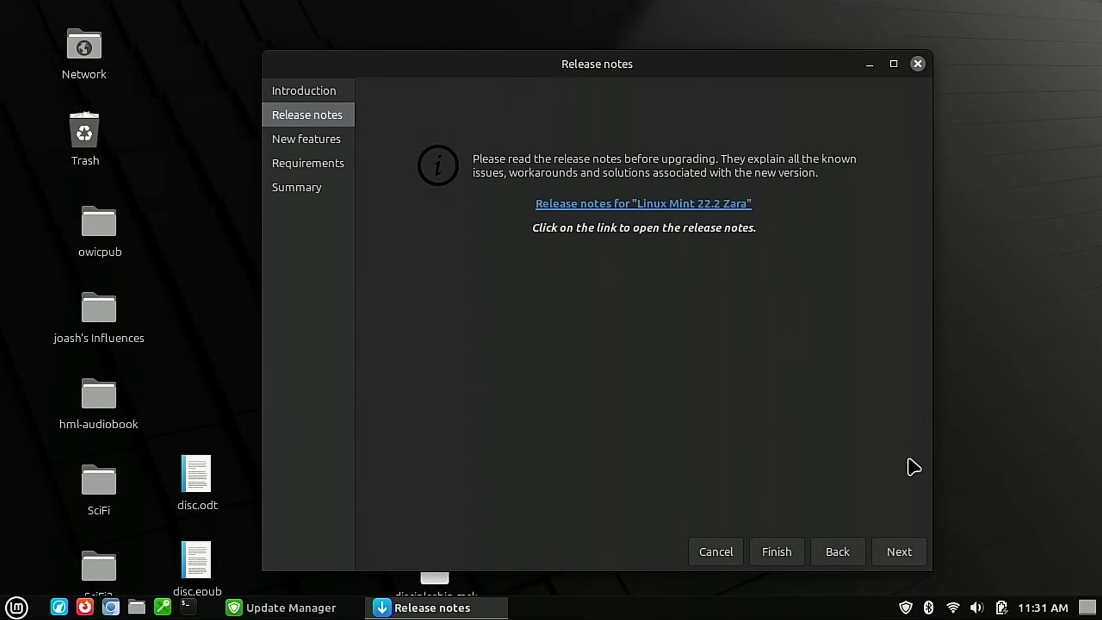
left_click(902, 553)
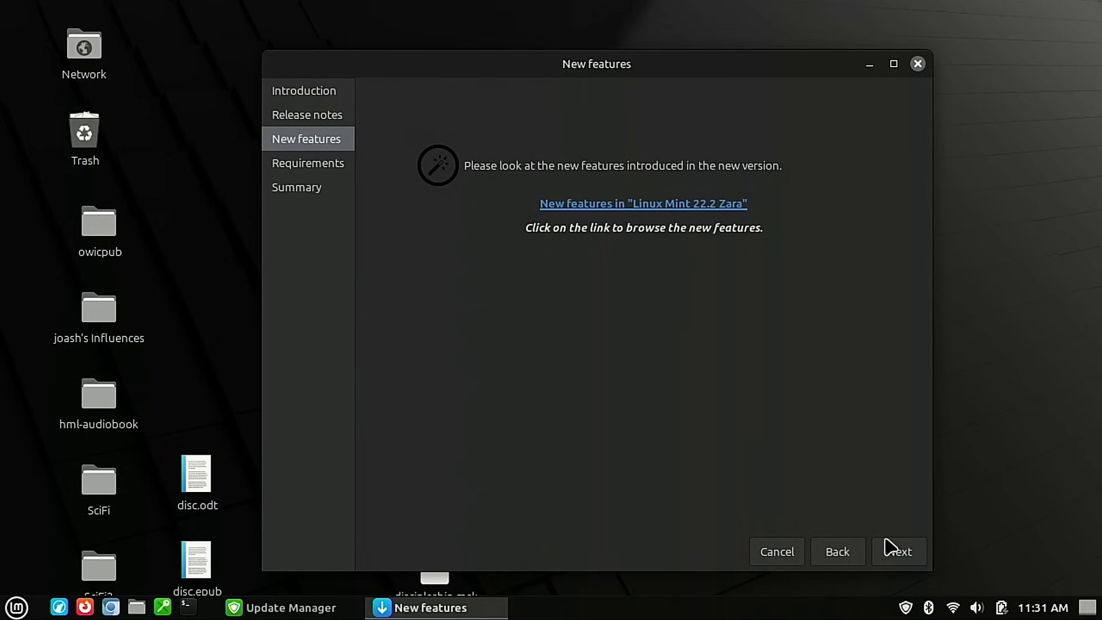
left_click(898, 553)
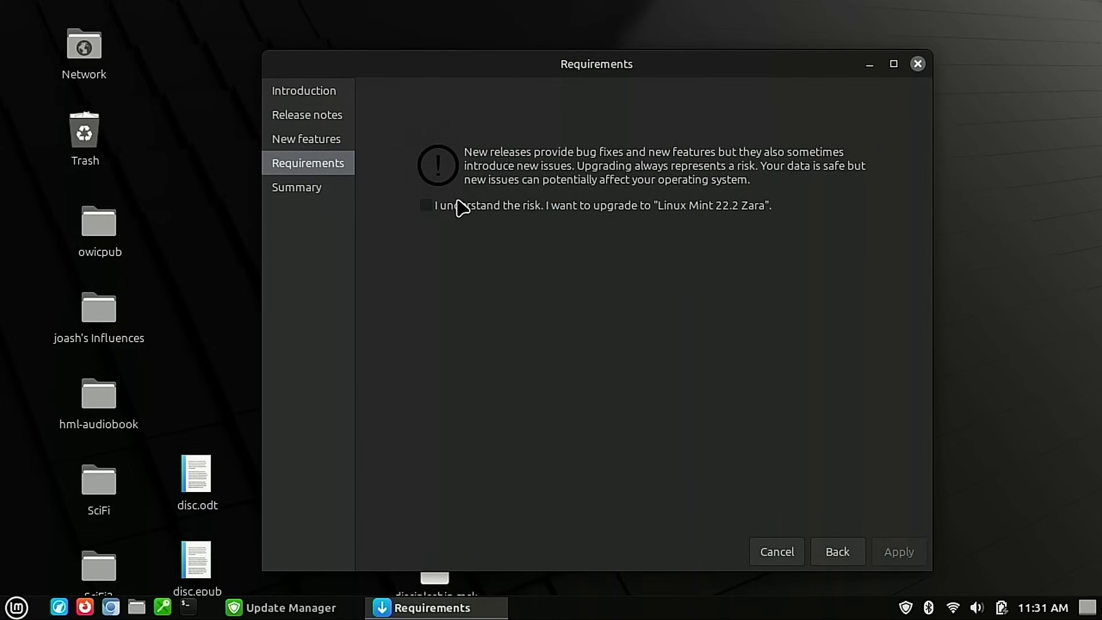
left_click(431, 209)
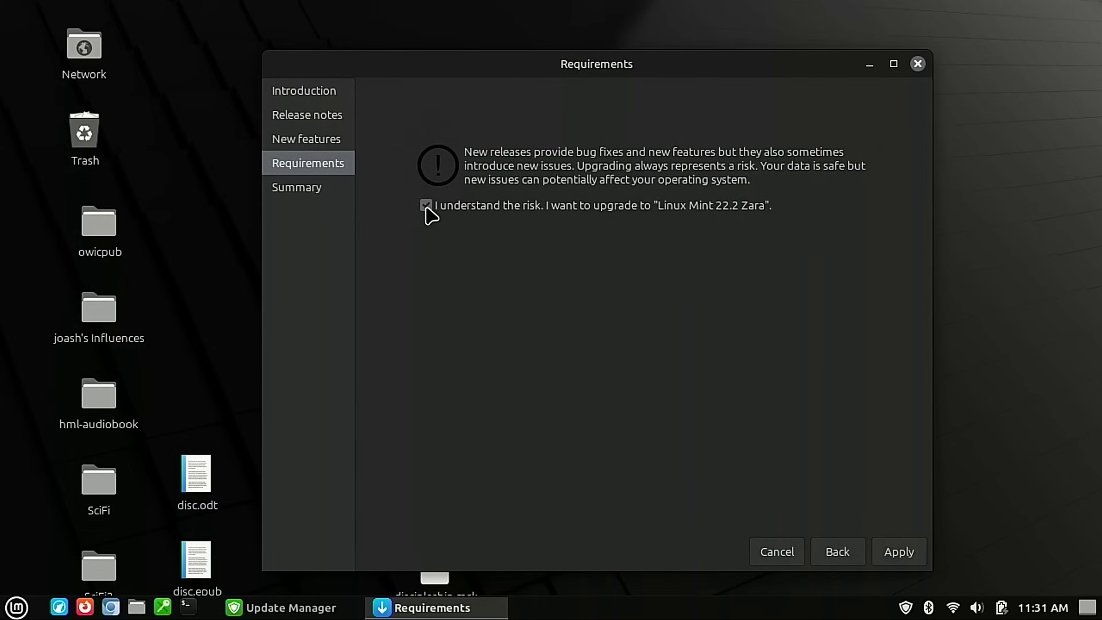
left_click(548, 204)
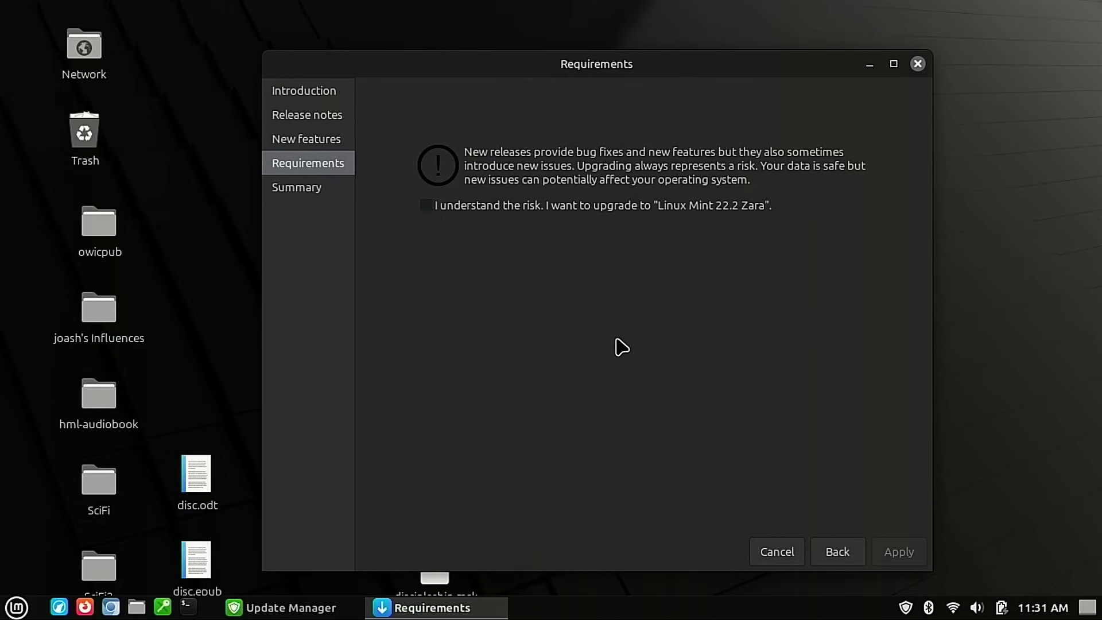
key("space")
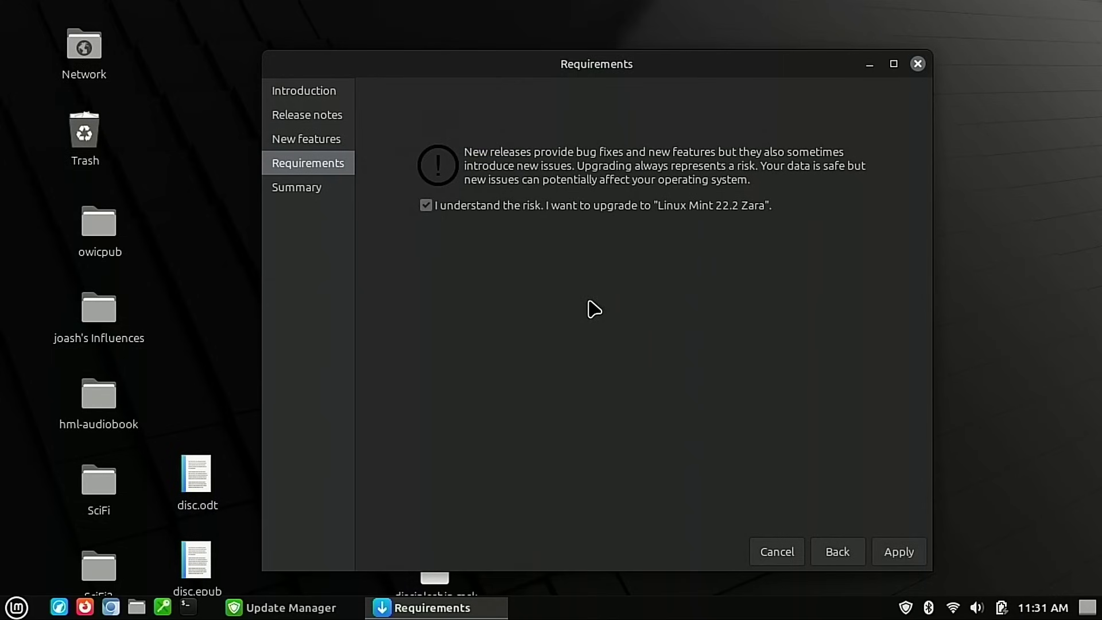
left_click(899, 552)
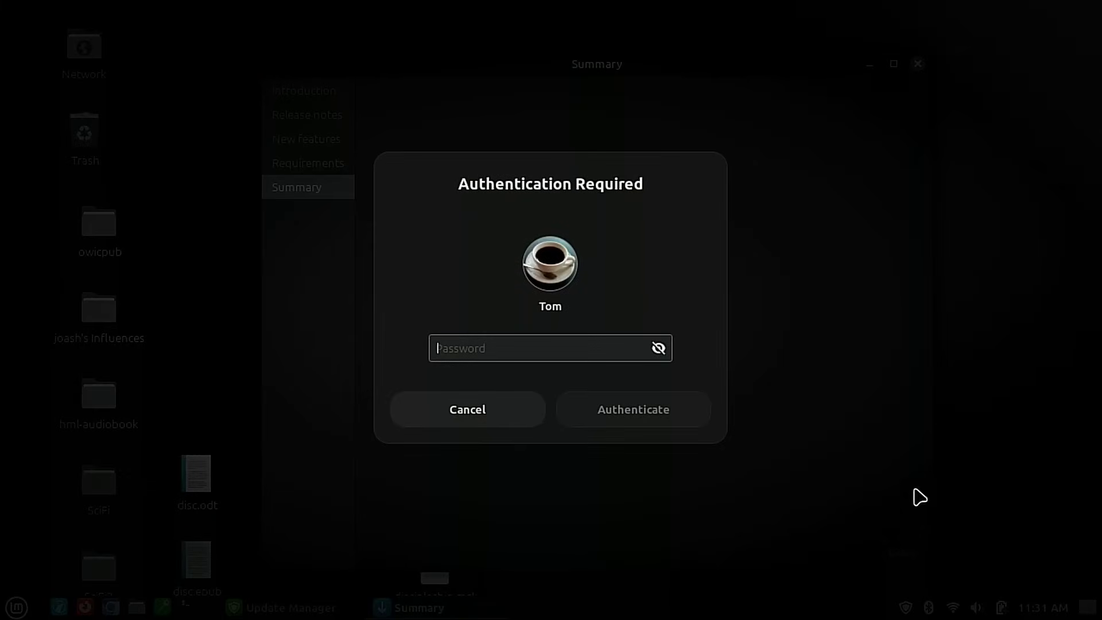
Authenticate with the account password and expand Details in the Updating cache dialog
type("*")
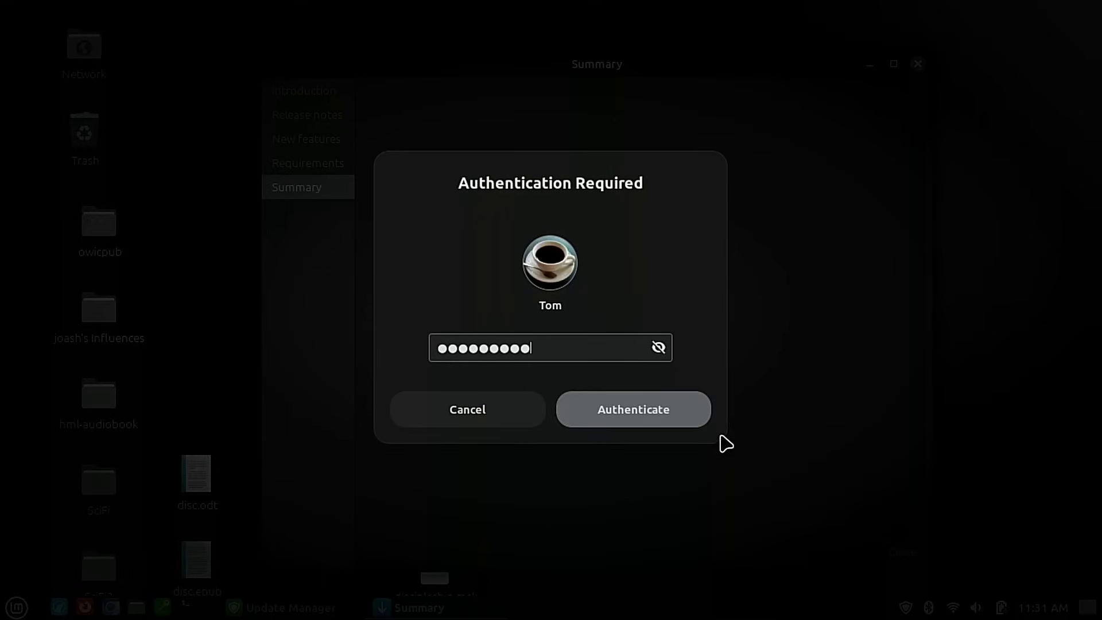
left_click(672, 417)
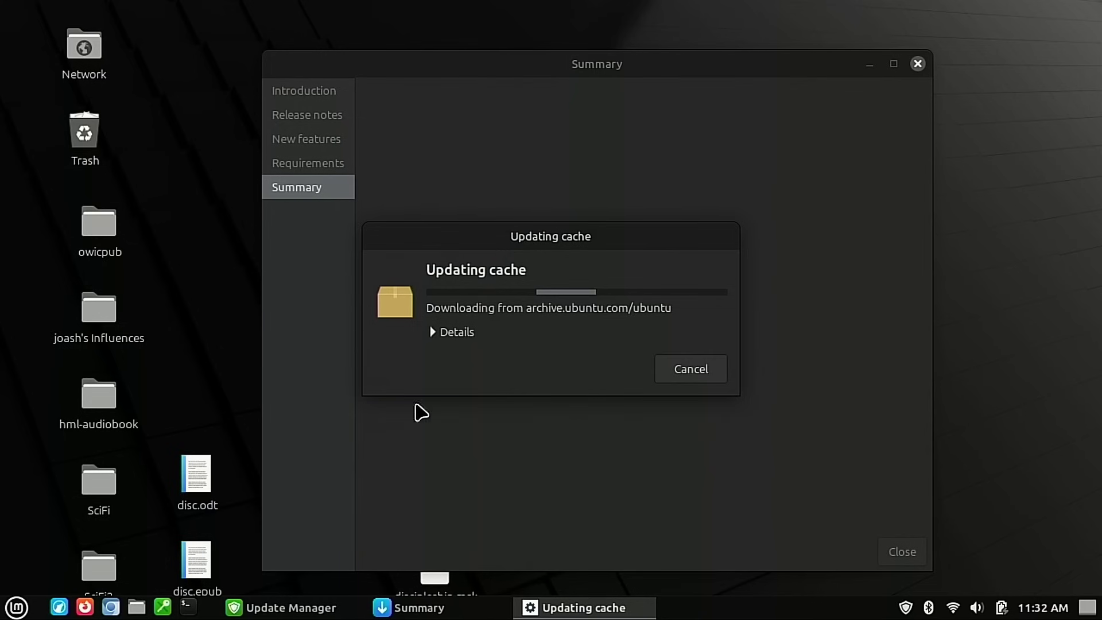
left_click(437, 332)
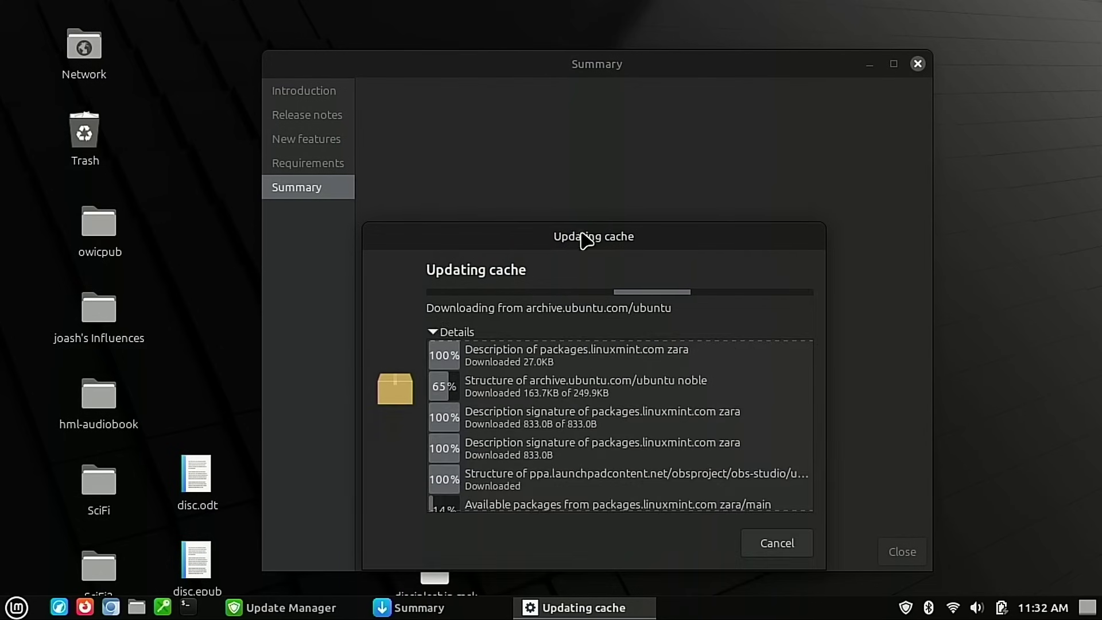
Move and resize the Updating cache dialog while the upgrade runs to completion
left_click_drag(584, 238, 607, 31)
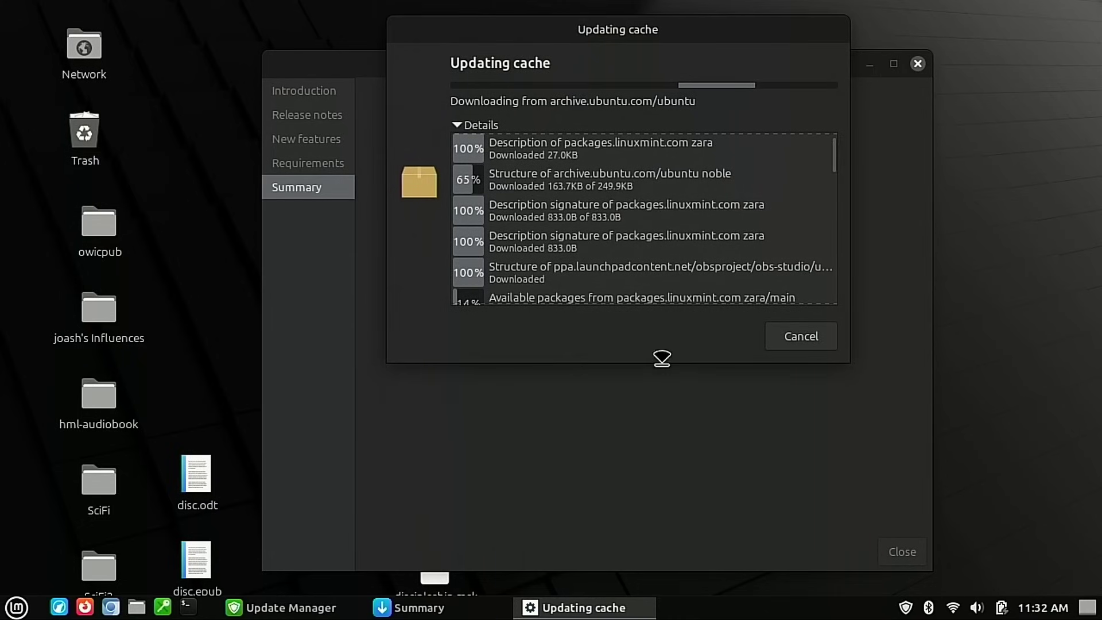
left_click_drag(658, 361, 649, 570)
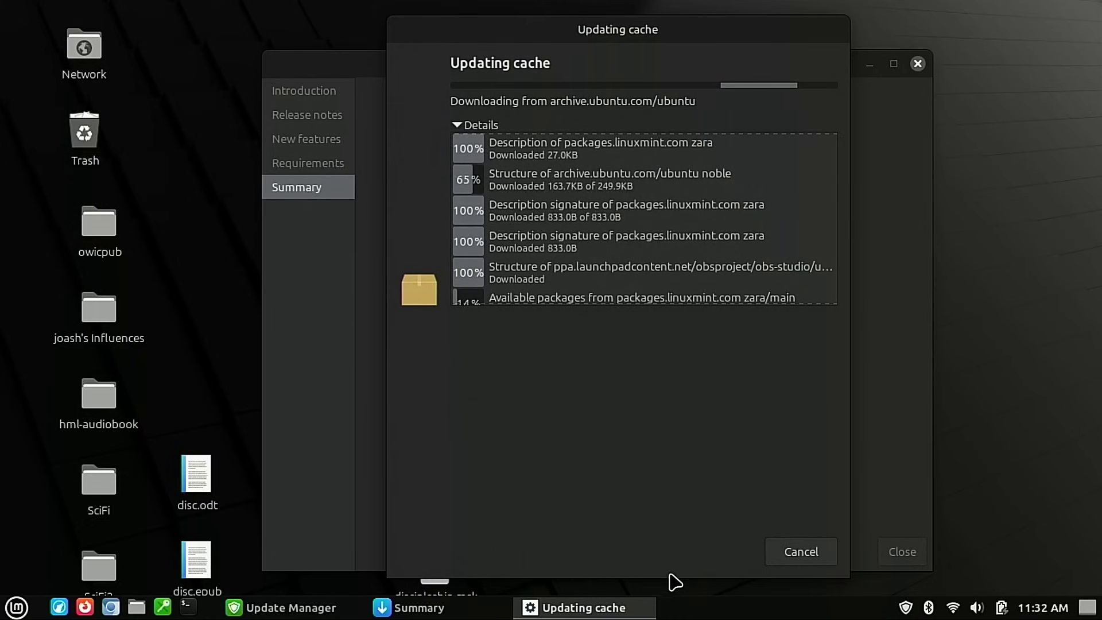
left_click_drag(677, 575, 702, 497)
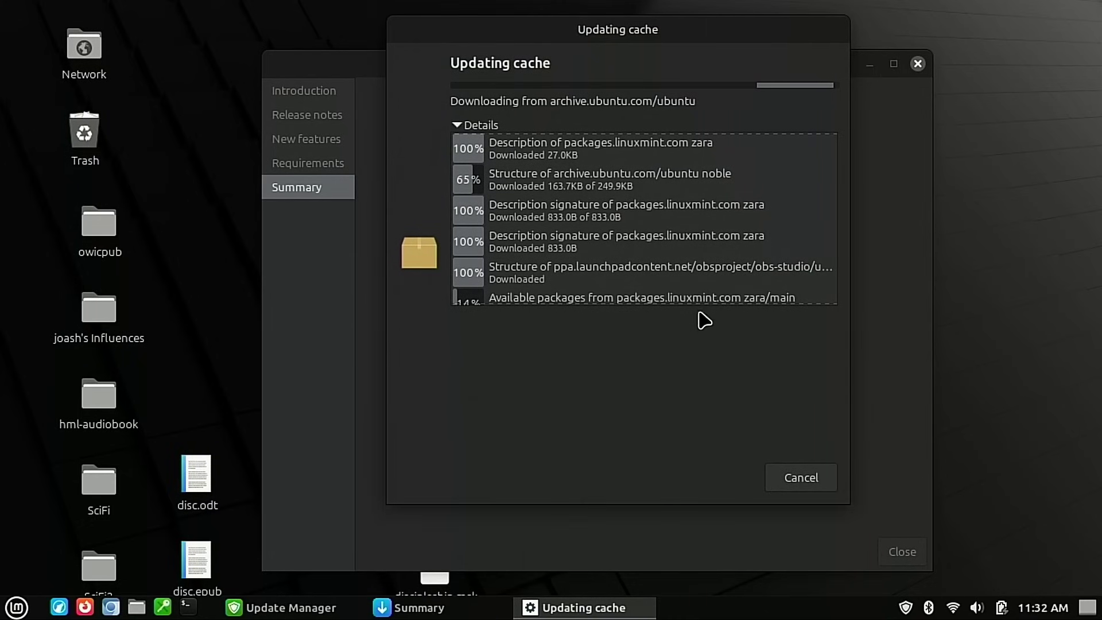
scroll(717, 201, "down", 3)
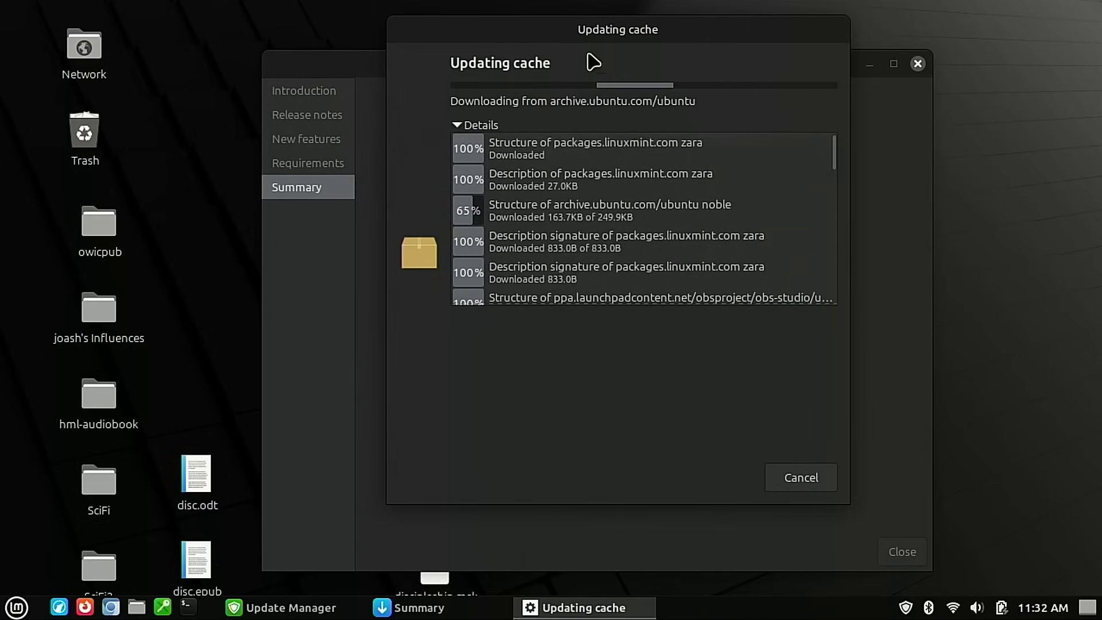
left_click_drag(592, 30, 460, 75)
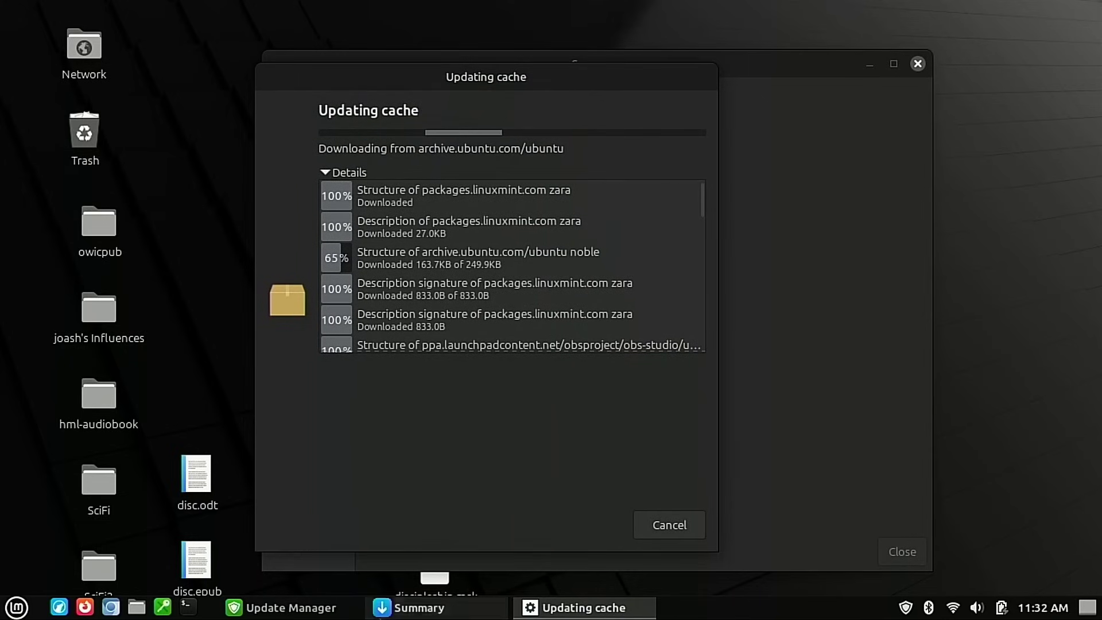
left_click_drag(447, 545, 516, 448)
left_click_drag(524, 81, 614, 139)
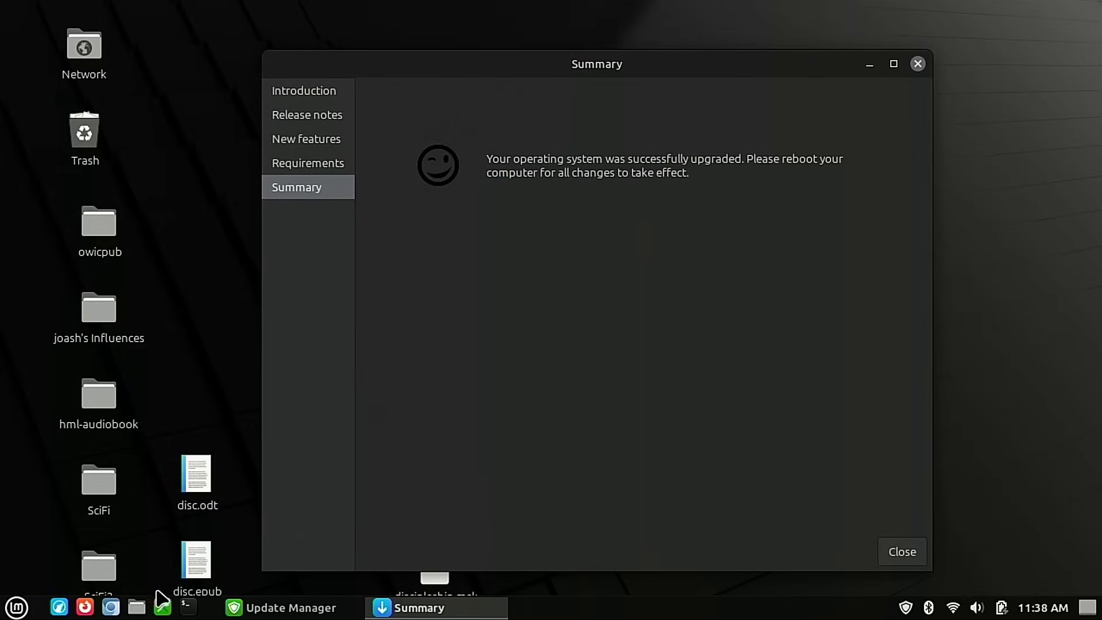
key("super+e")
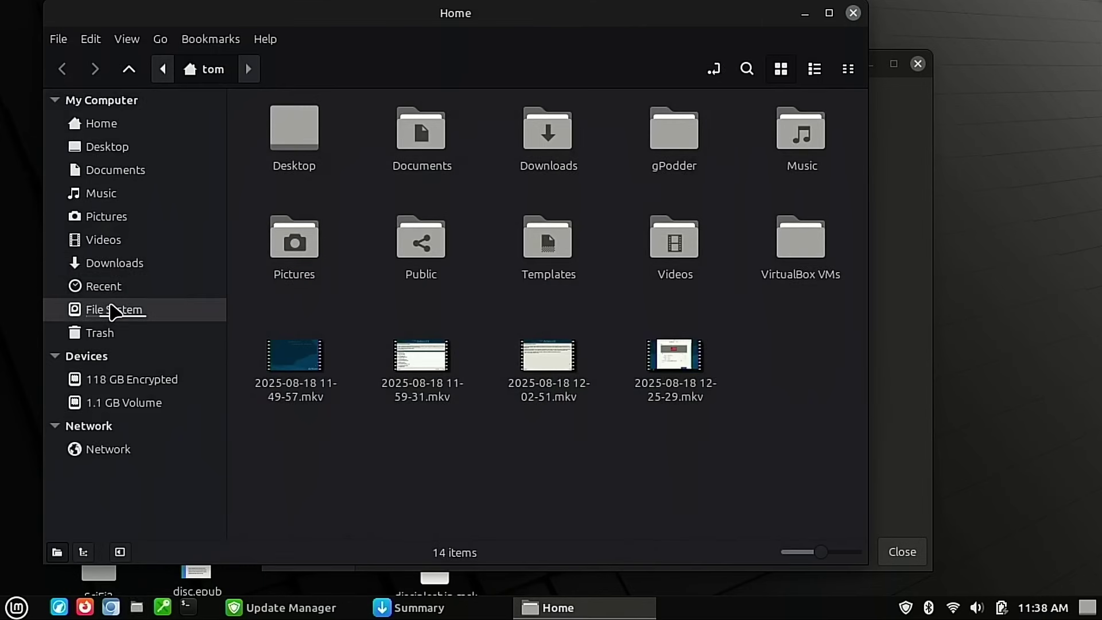
left_click(115, 310)
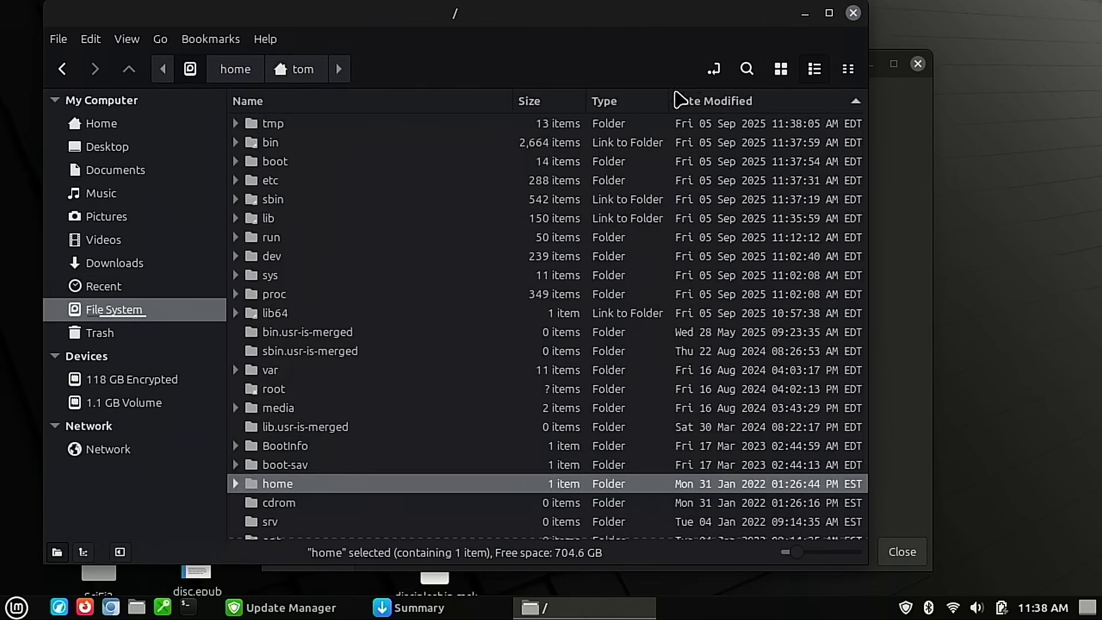
left_click(282, 163)
double_click(281, 162)
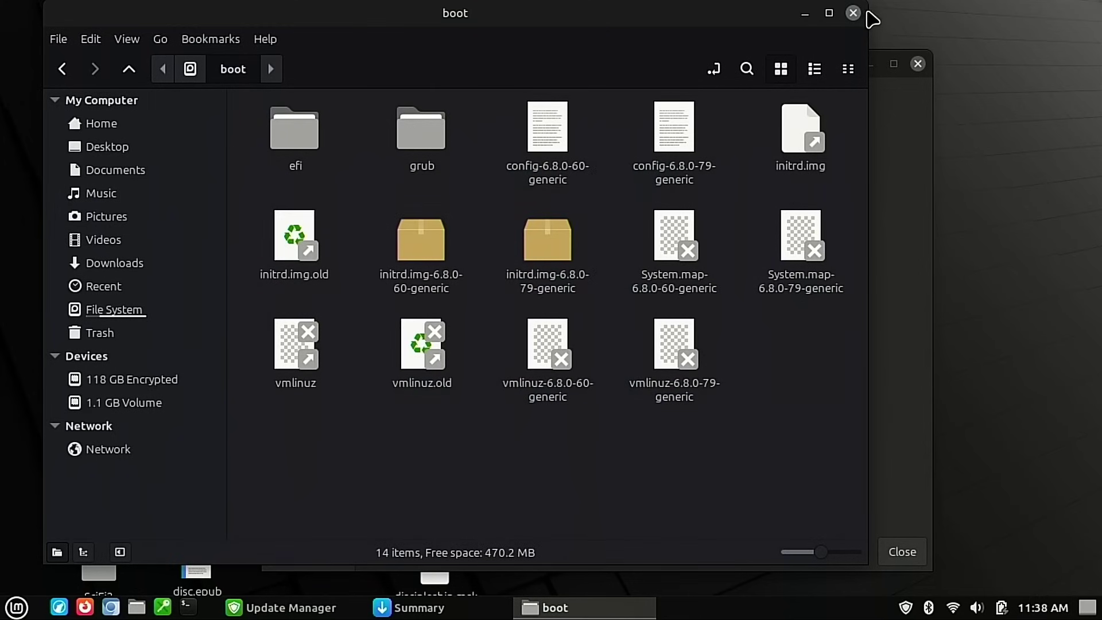
left_click(853, 12)
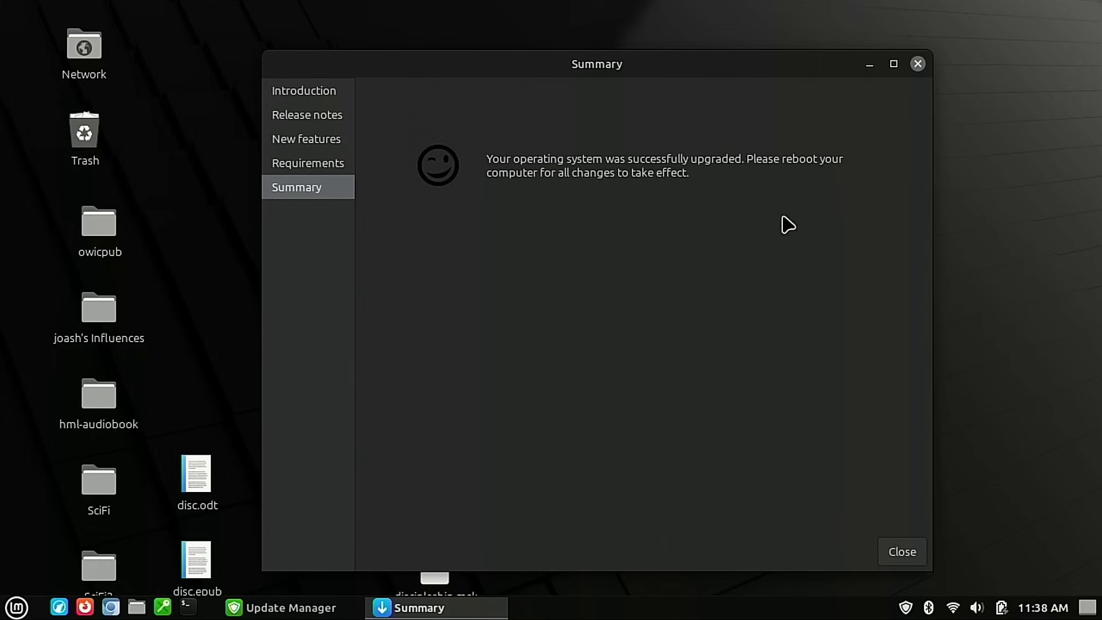
Close the upgrade Summary window and the Update Manager
left_click(904, 559)
left_click(356, 607)
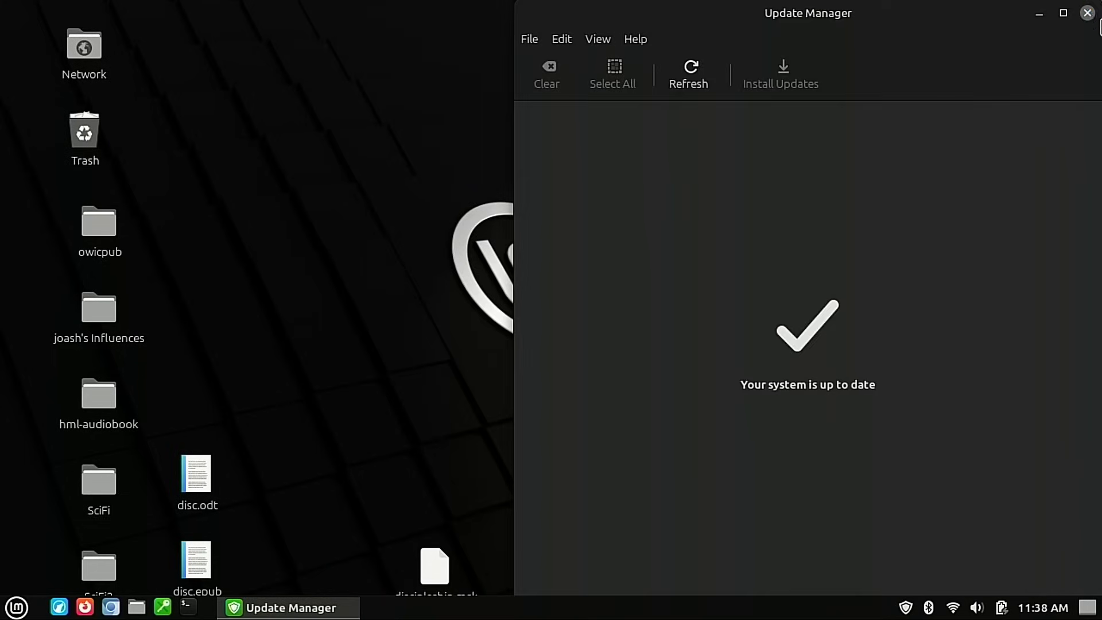
left_click(1086, 8)
Launch System Info via 'sys', confirm Linux Mint 22.2 Cinnamon with kernel 6.8.0-79-generic, then close it
left_click(16, 606)
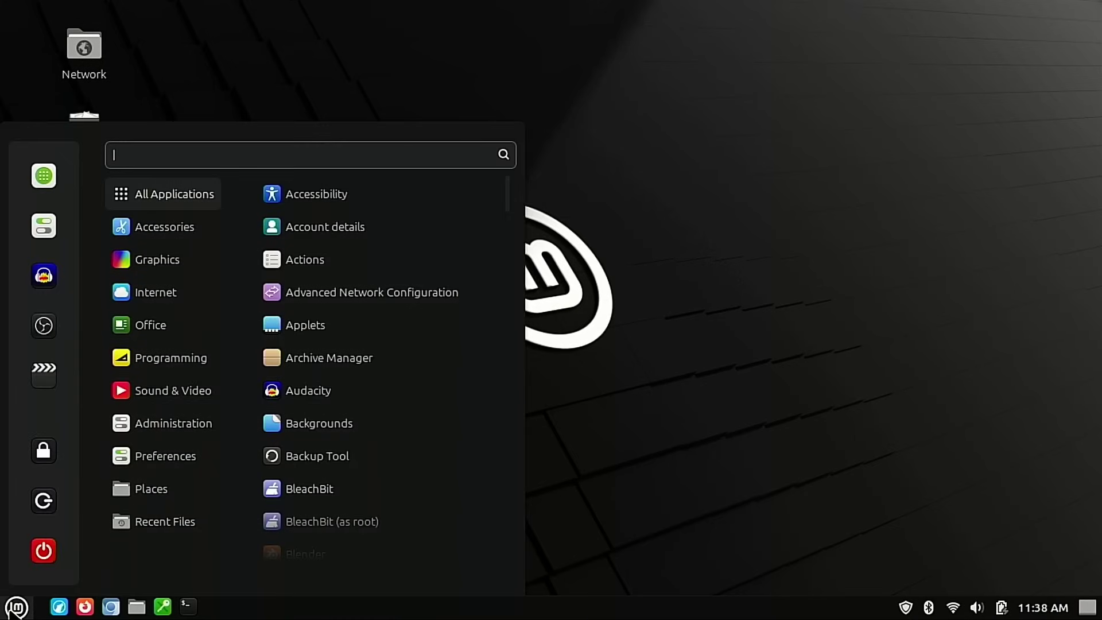
type("sys")
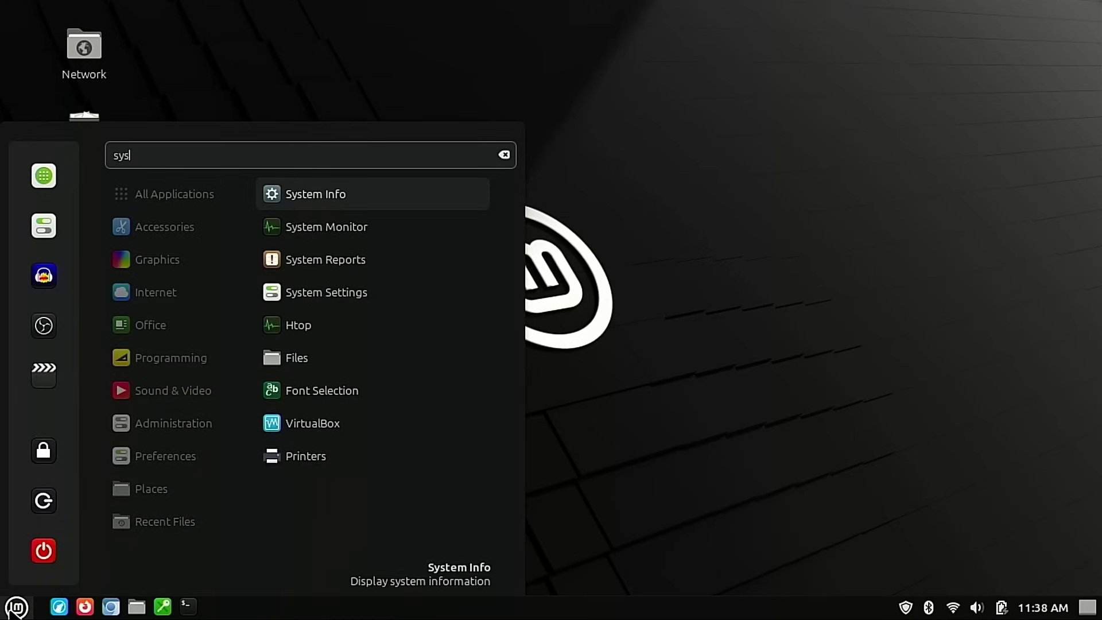
left_click(366, 198)
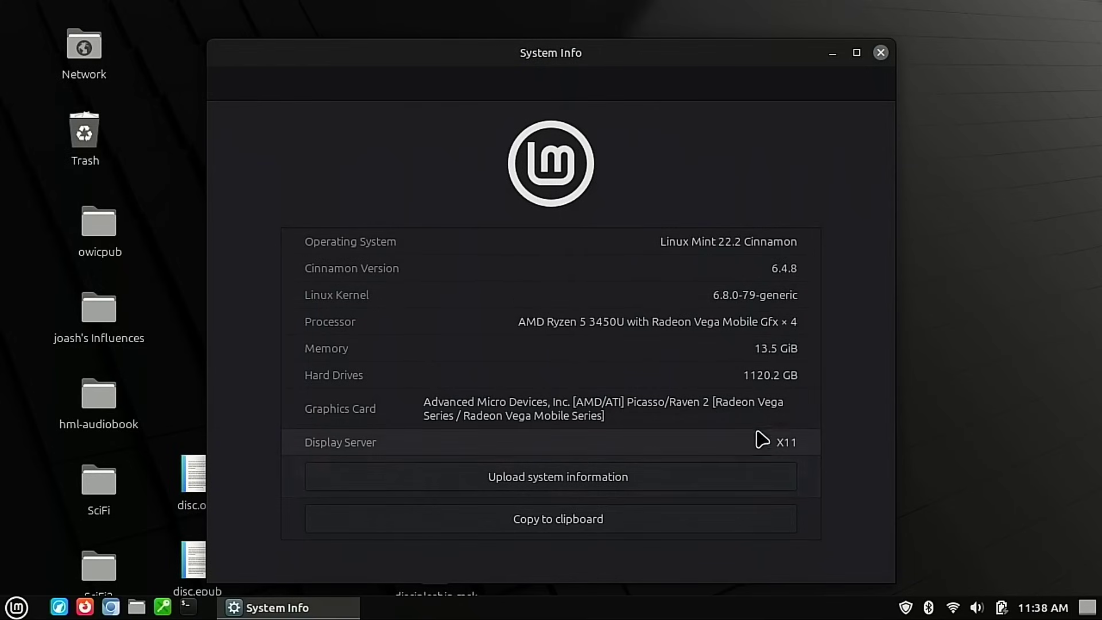
left_click(879, 52)
Restart the laptop from the Mint menu's shut down options
left_click(23, 603)
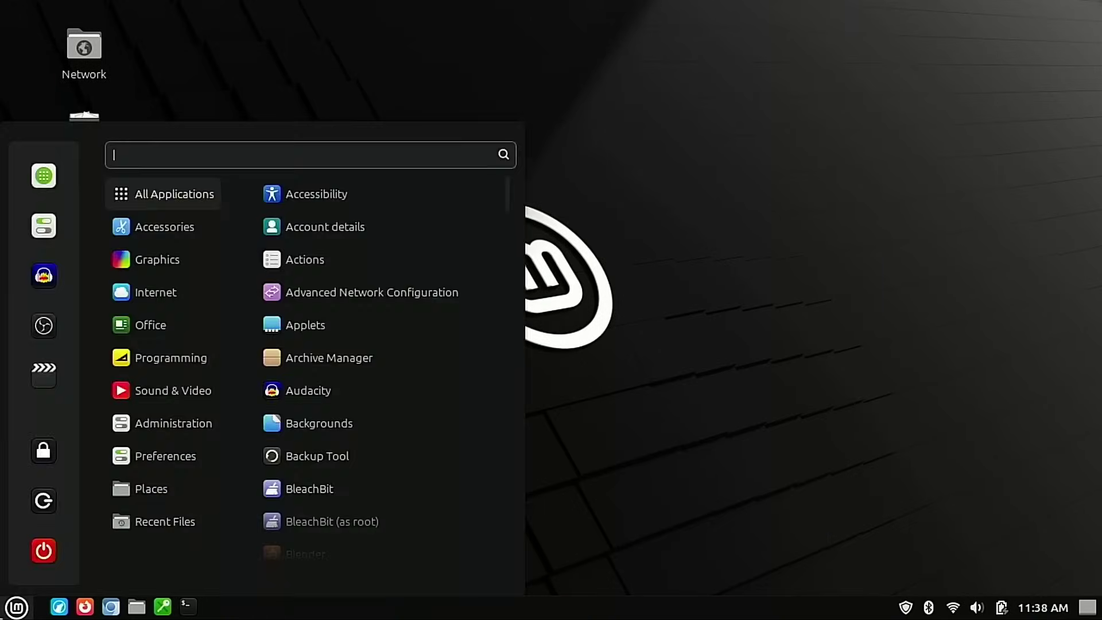
left_click(46, 554)
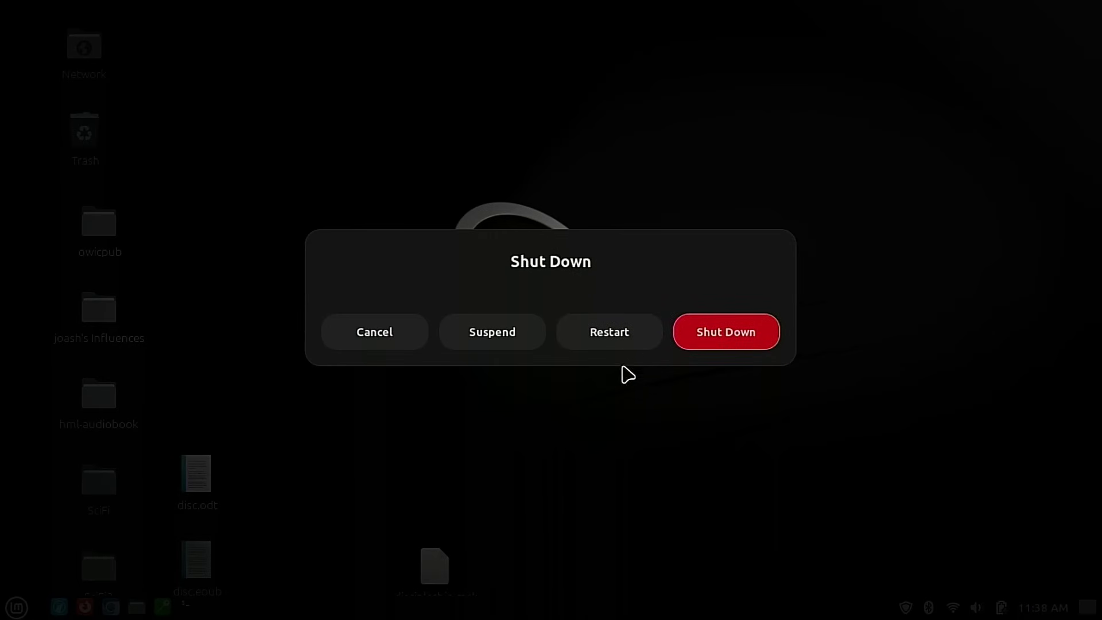
left_click(628, 331)
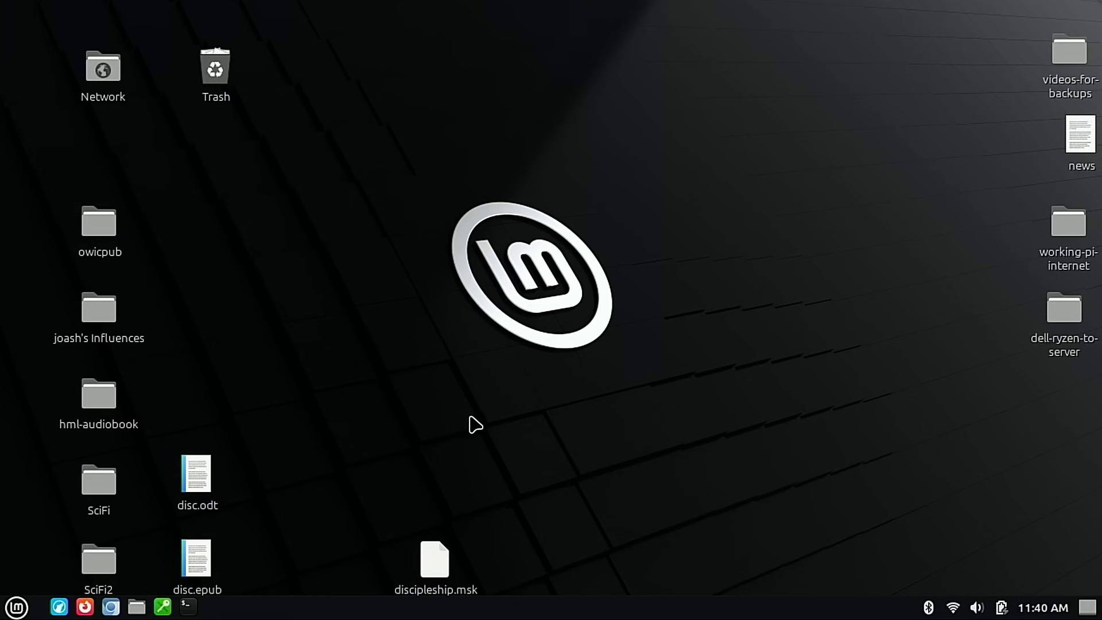
left_click(15, 607)
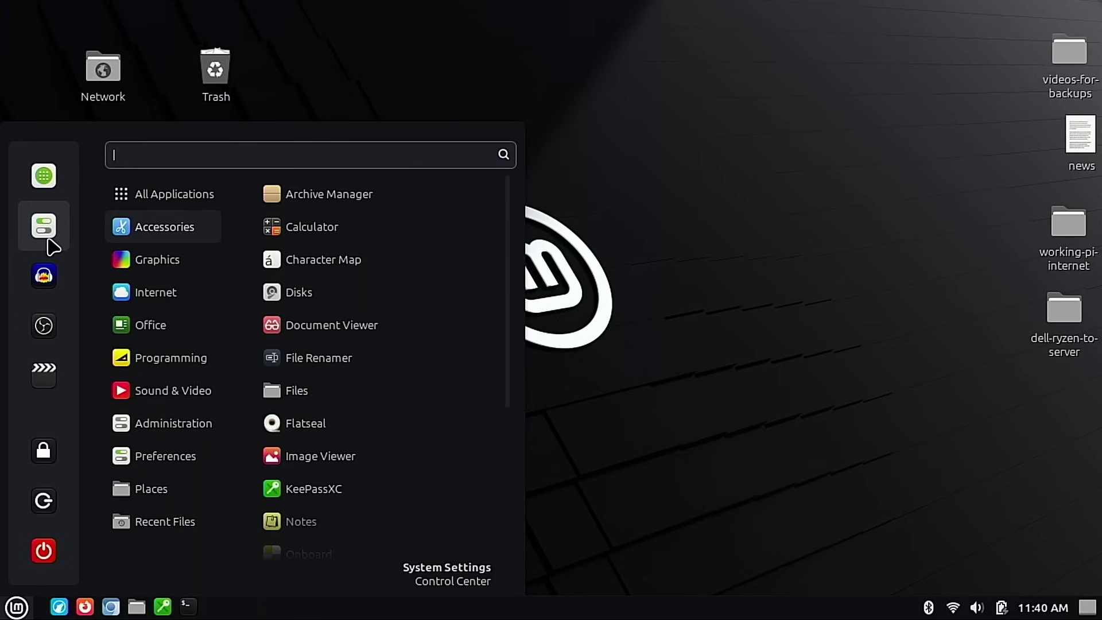
type("soft")
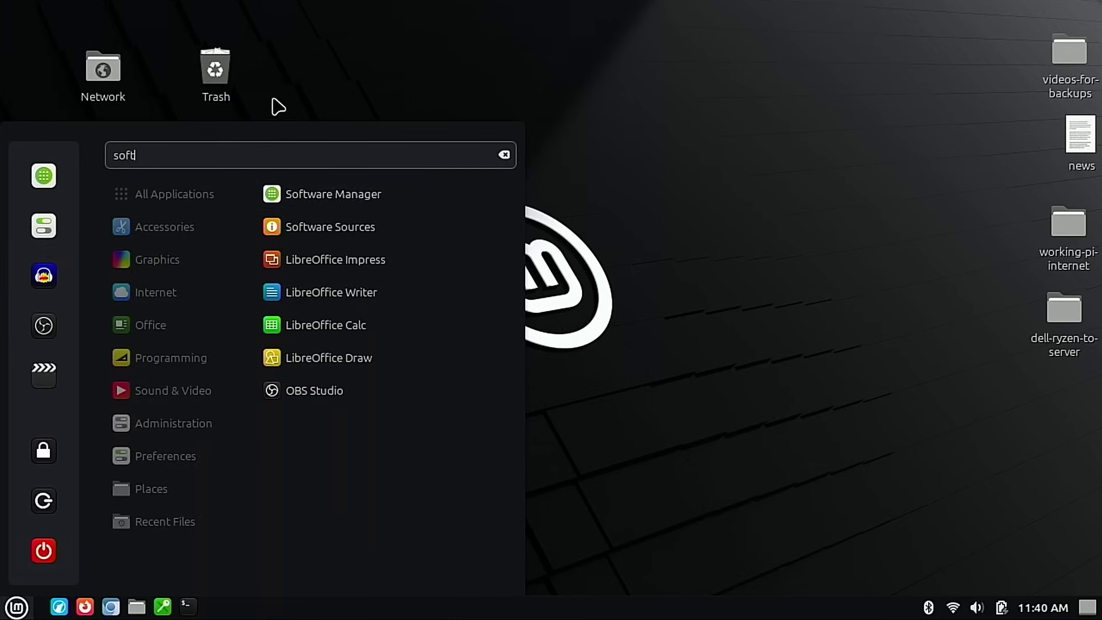
left_click(287, 230)
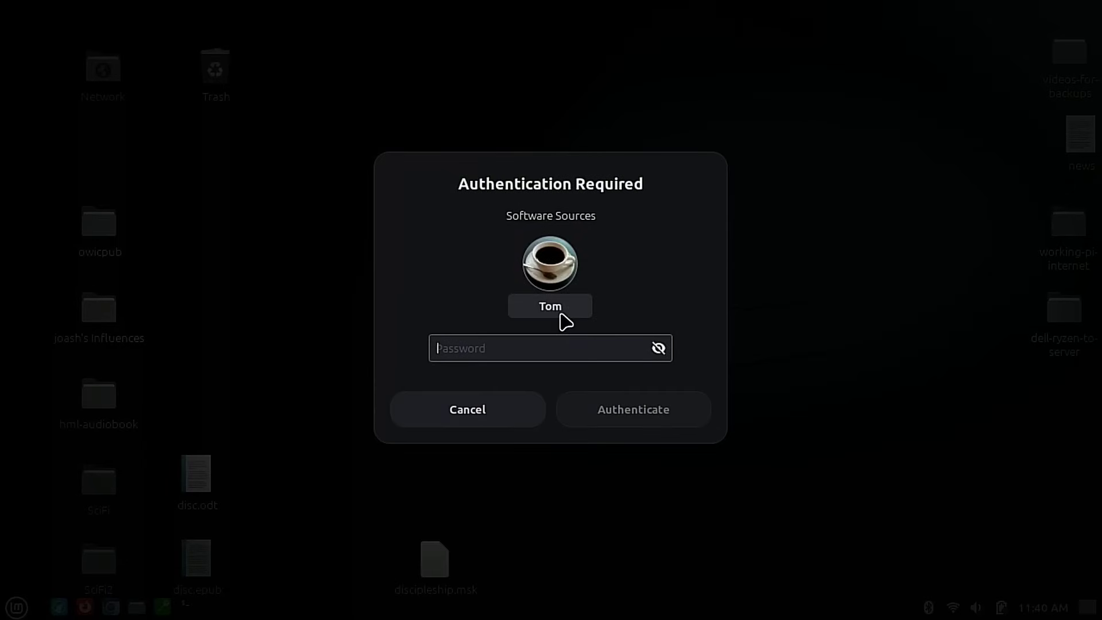
type("••")
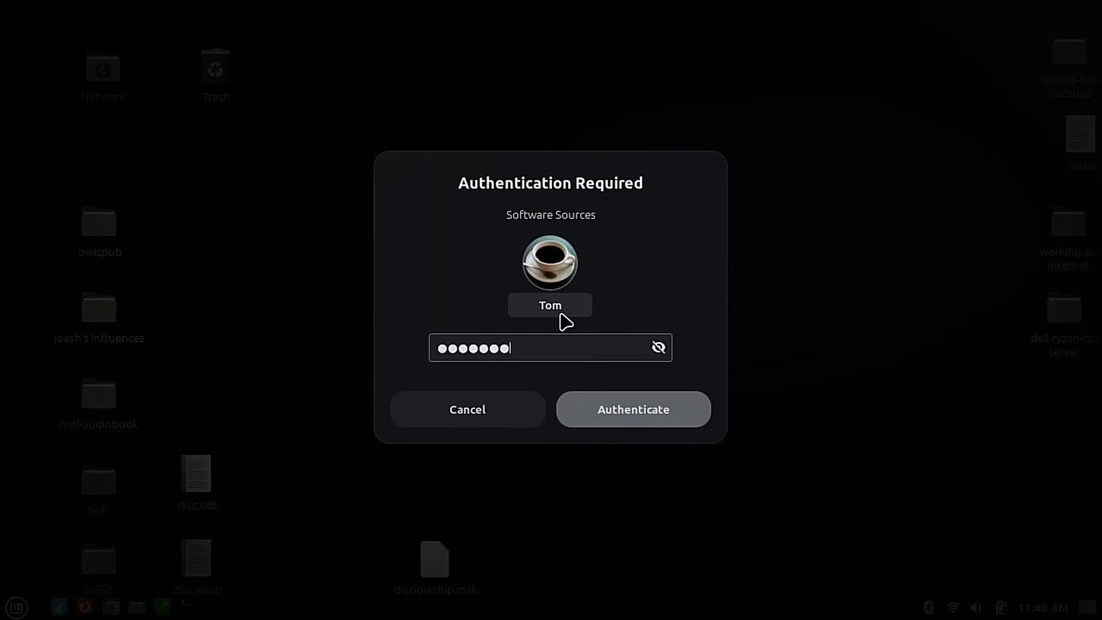
key("Return")
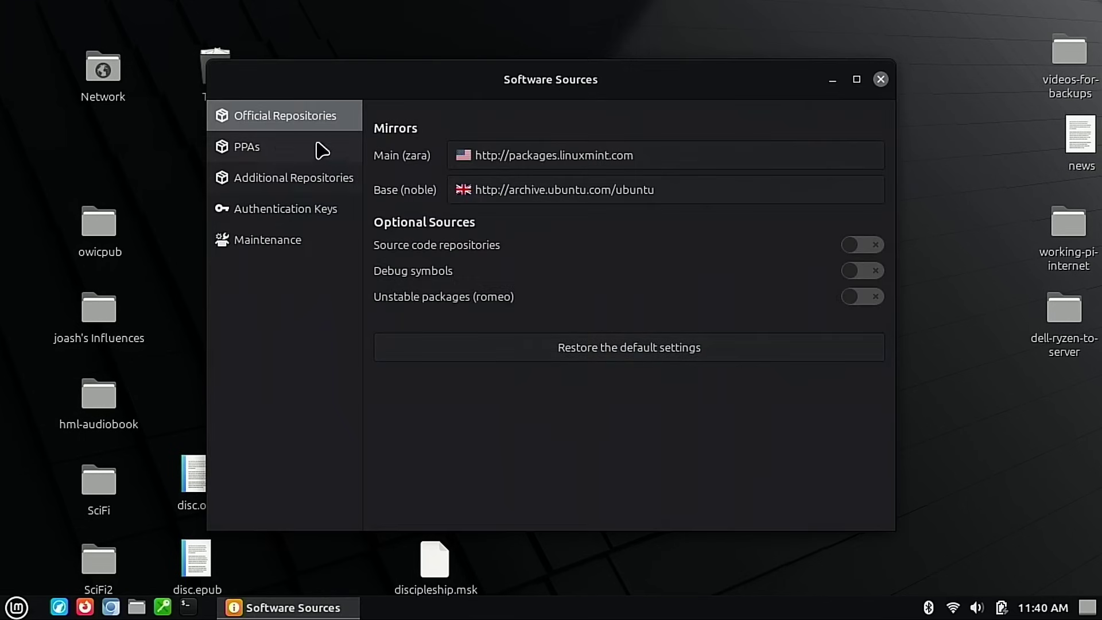
left_click(265, 147)
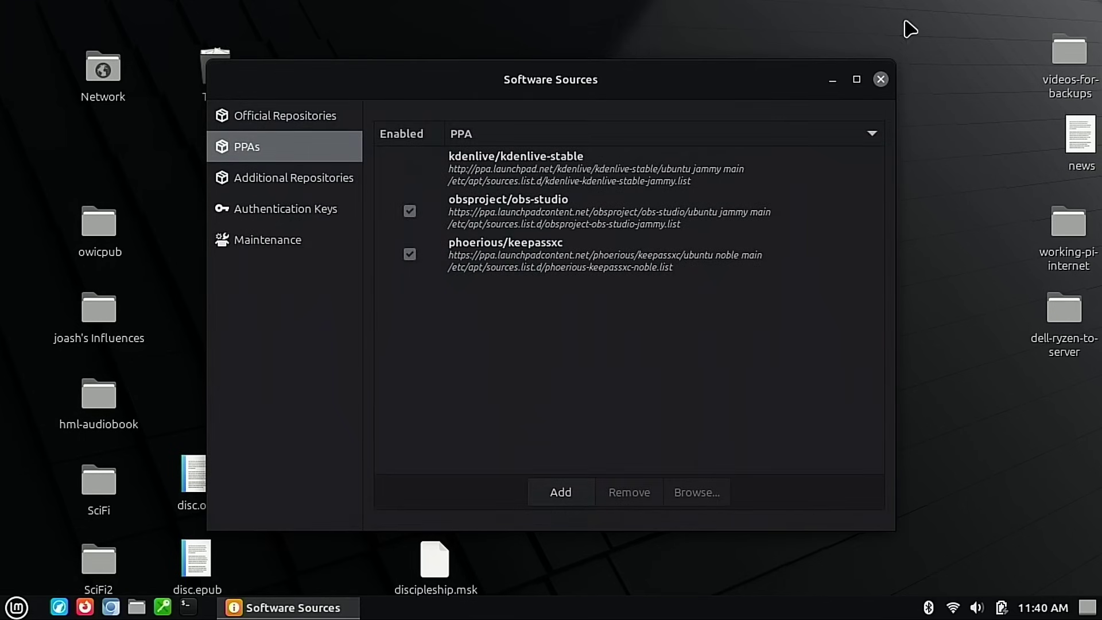
left_click(880, 79)
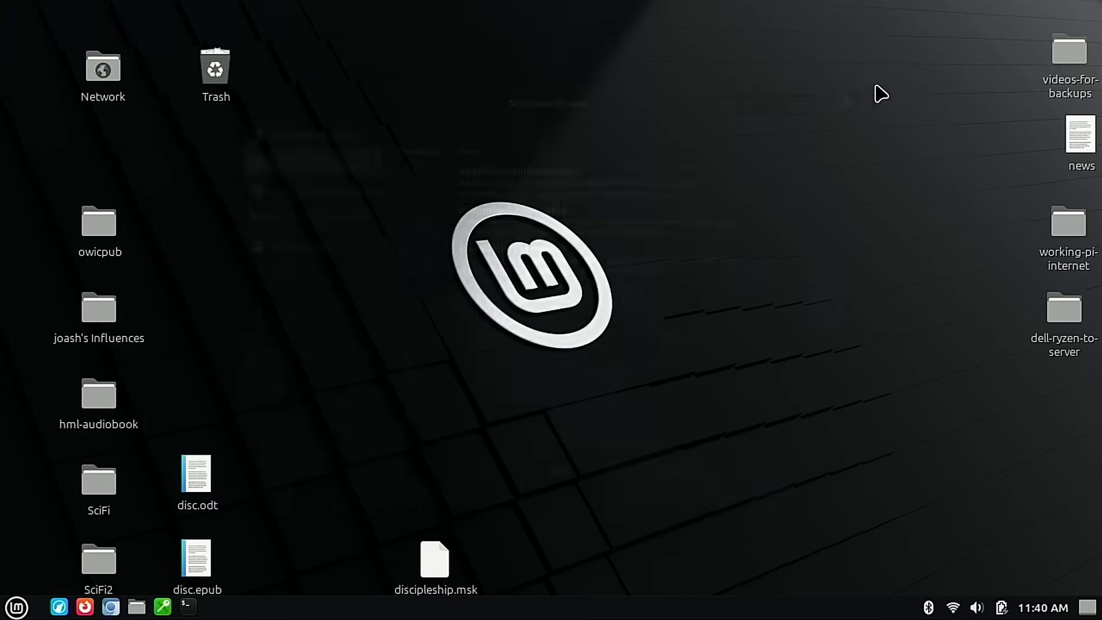
left_click(163, 607)
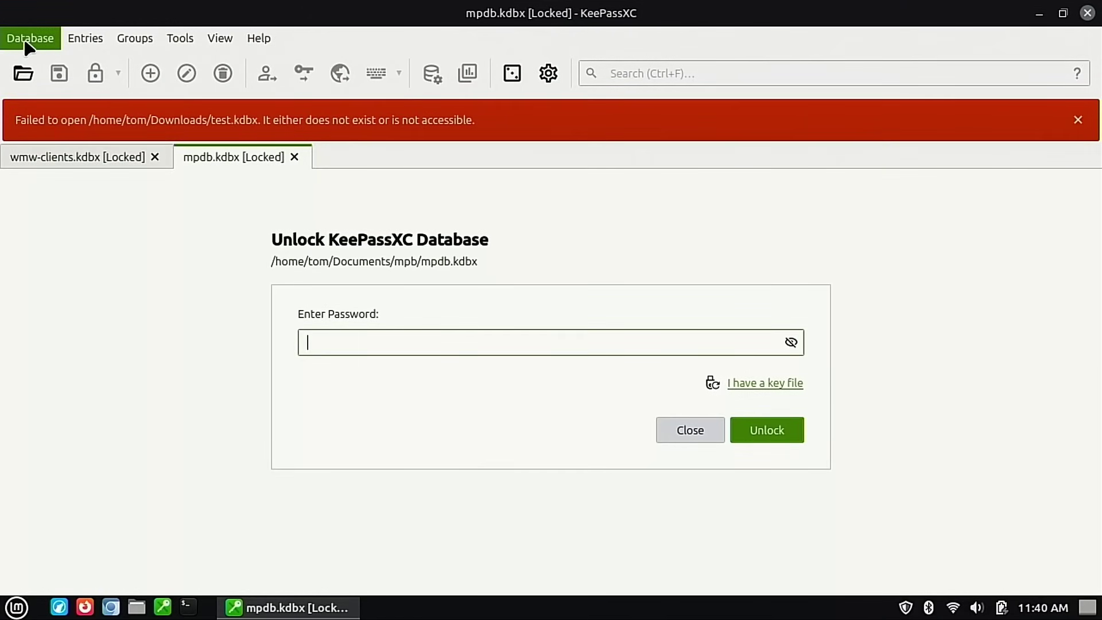
left_click(25, 44)
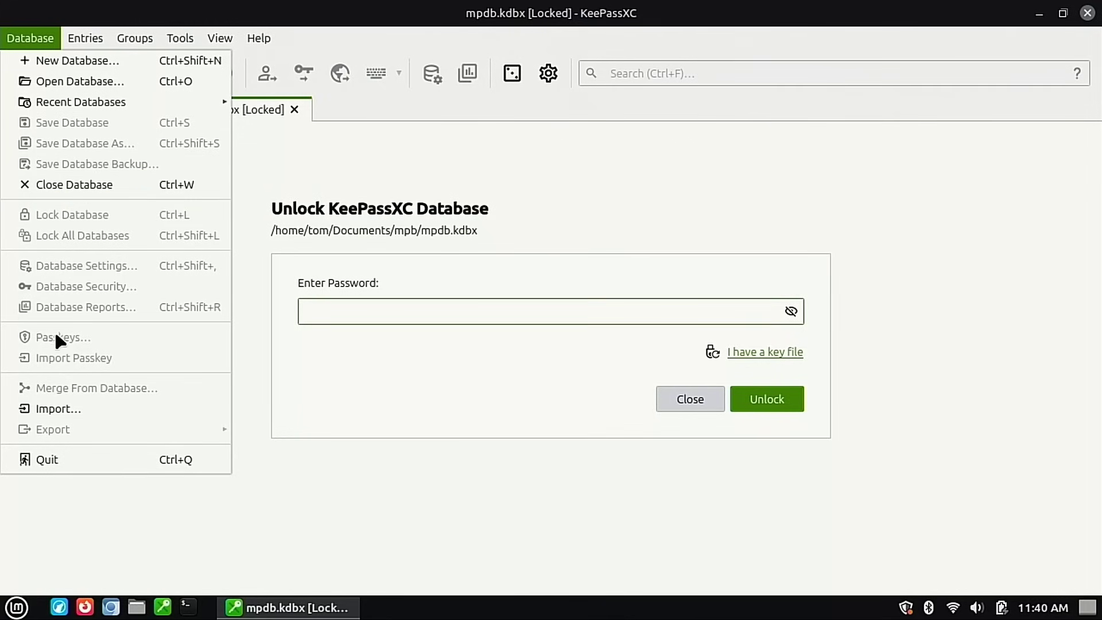
left_click(1087, 16)
left_click(1087, 13)
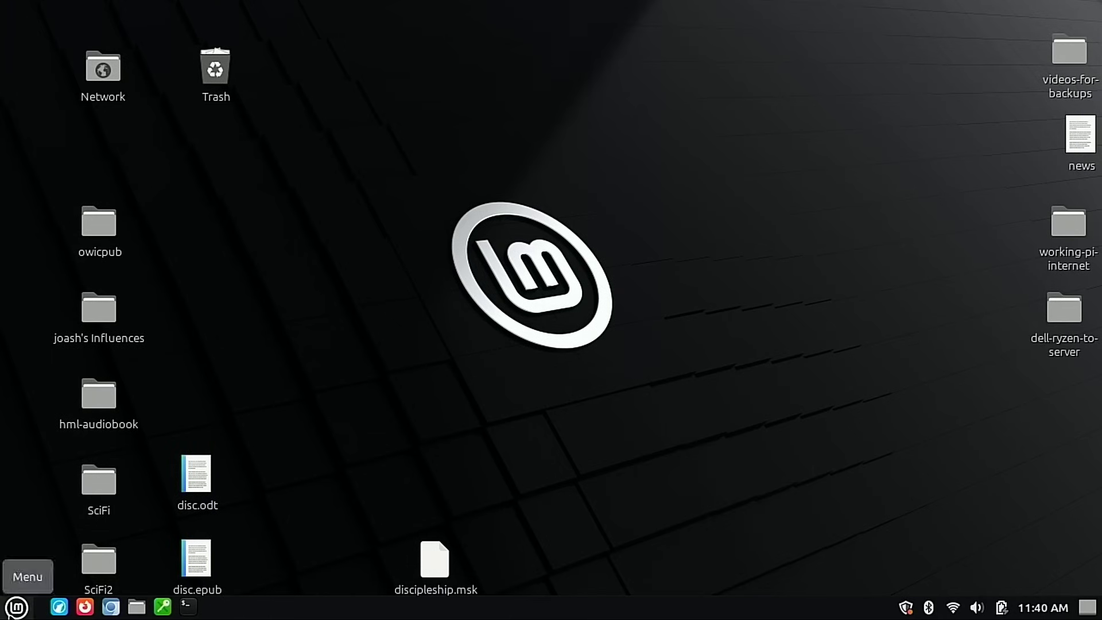
left_click(16, 607)
left_click(50, 233)
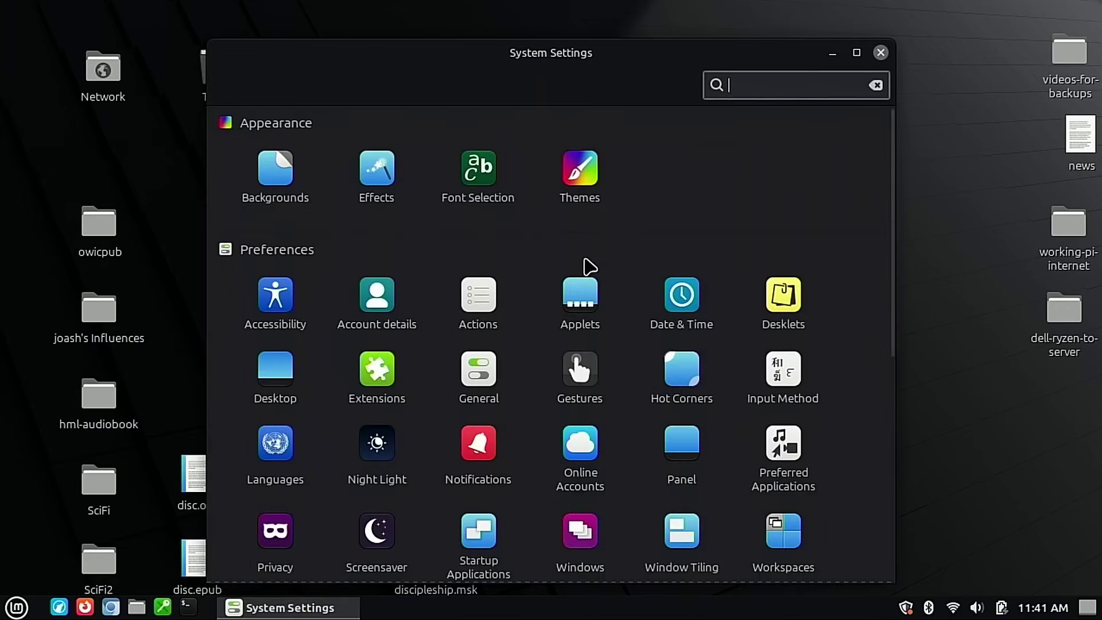
left_click_drag(485, 53, 536, 32)
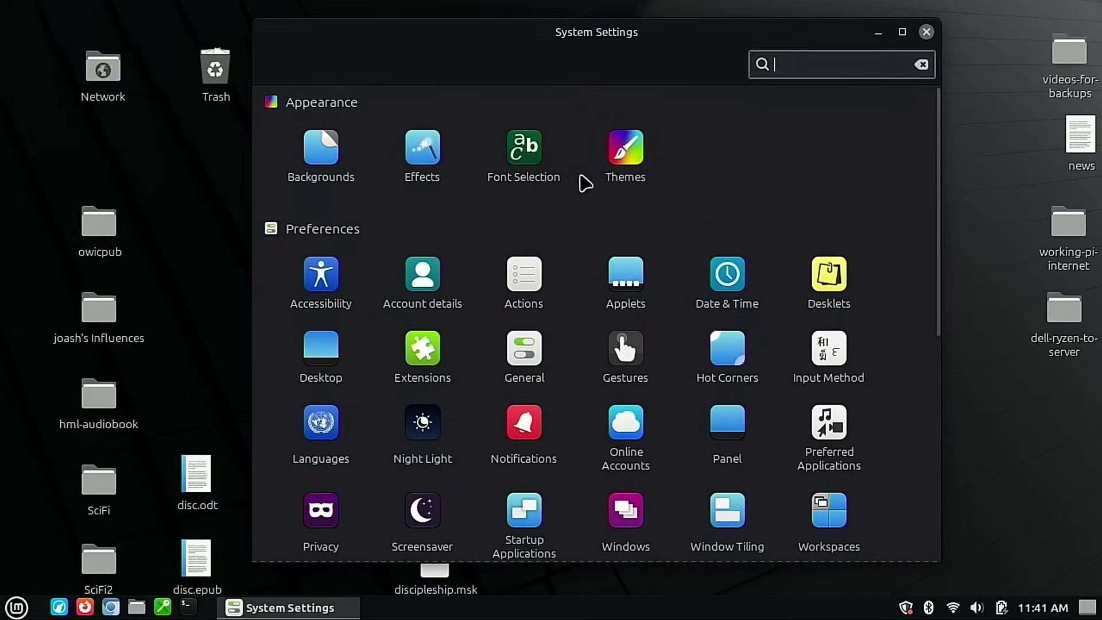
left_click(635, 172)
left_click(414, 322)
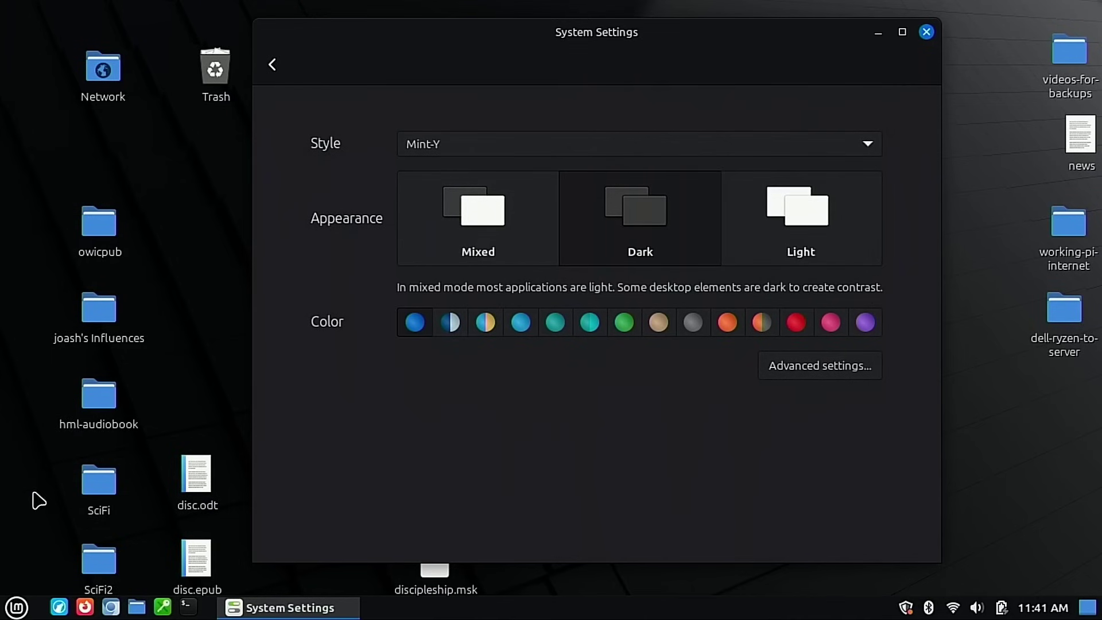
left_click(13, 606)
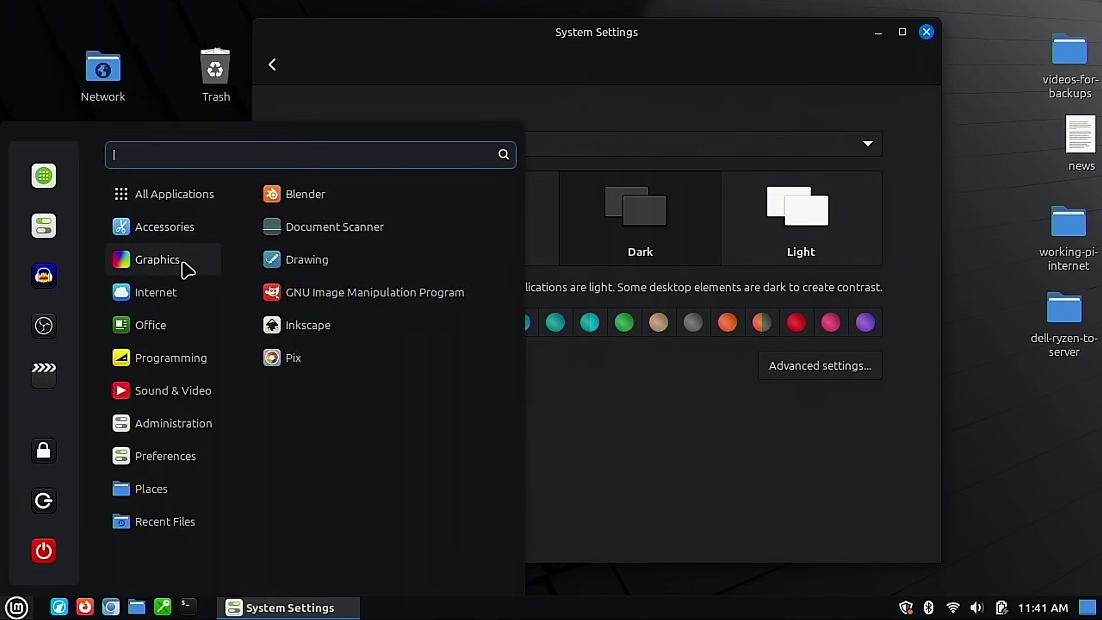
mouse_move(152, 359)
left_click(730, 578)
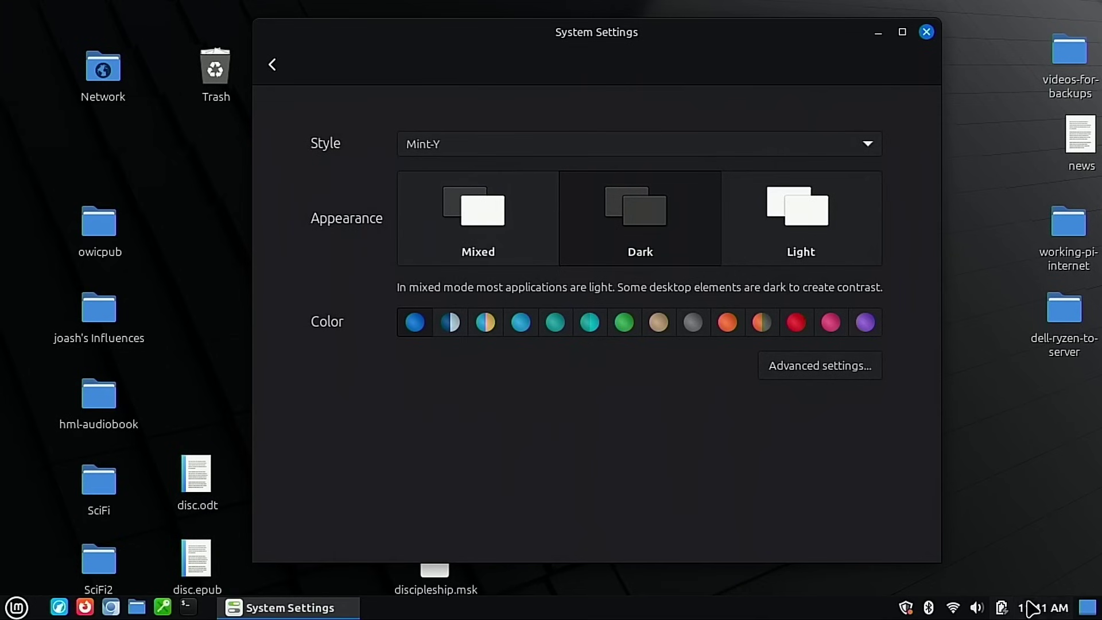
left_click(1043, 607)
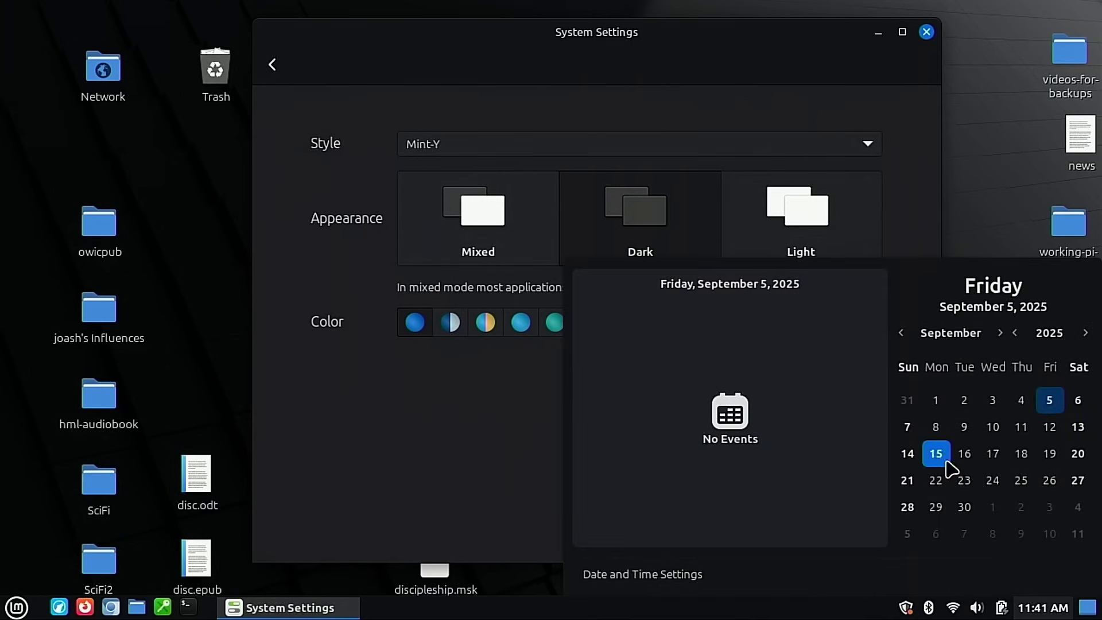
left_click(917, 209)
left_click(693, 326)
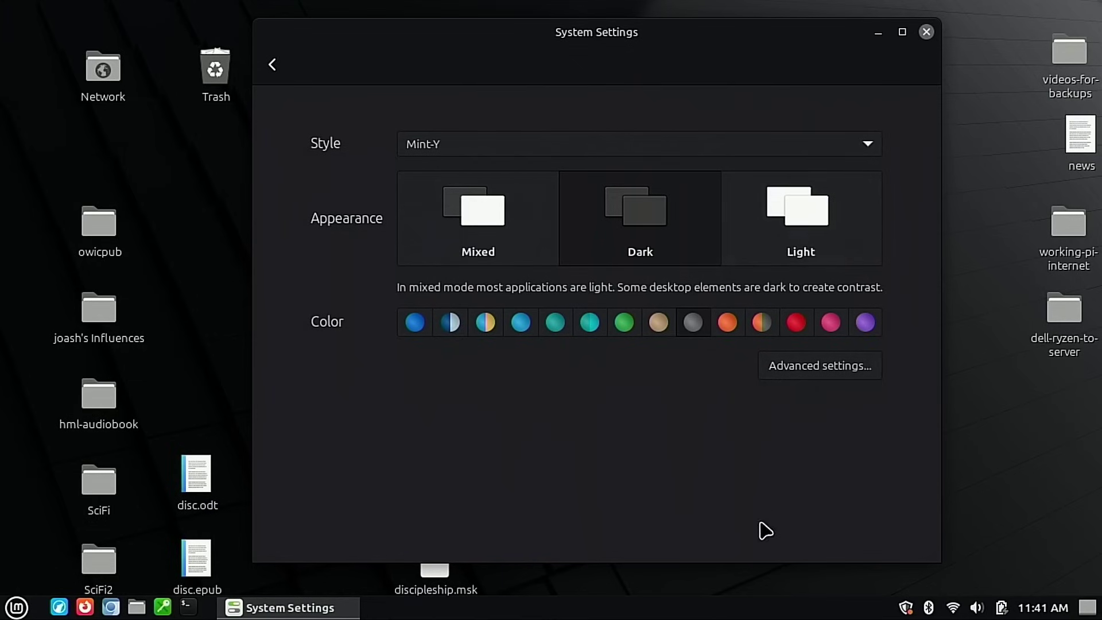
left_click(822, 158)
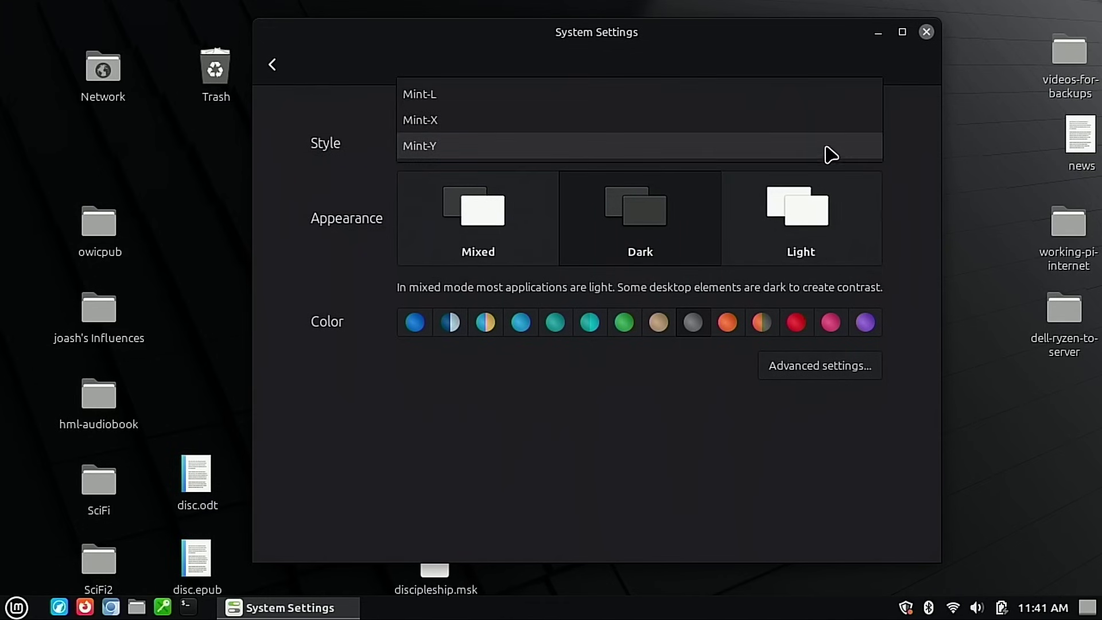
left_click(827, 152)
left_click(272, 65)
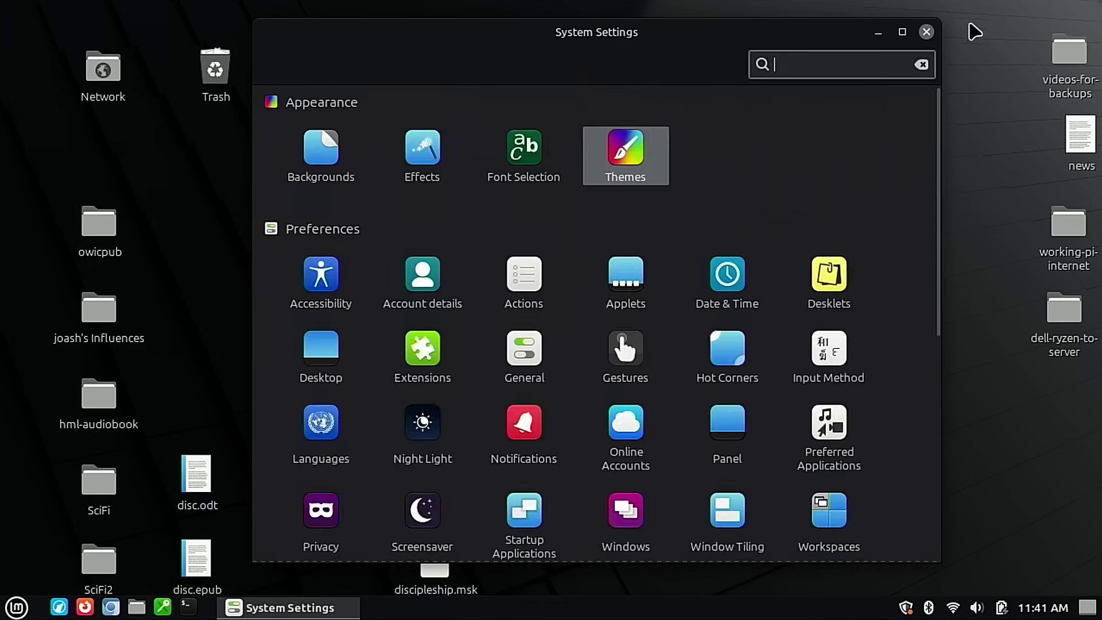
left_click(923, 35)
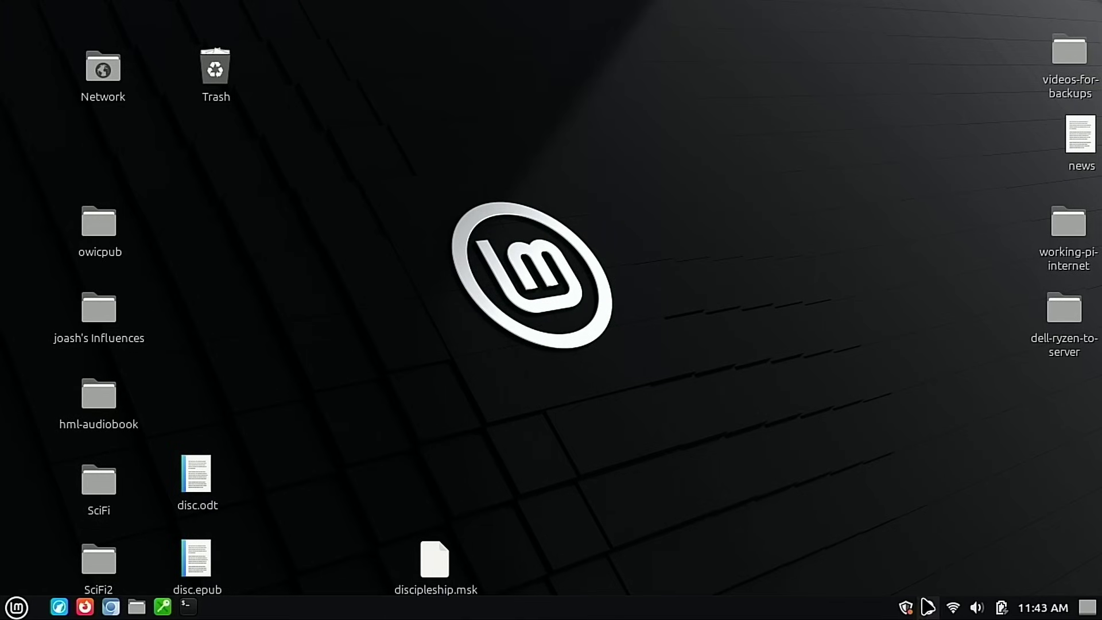
Install the baobab, gnome-system-monitor, simple-scan and openh264 updates with the account password, then close Update Manager
left_click(906, 607)
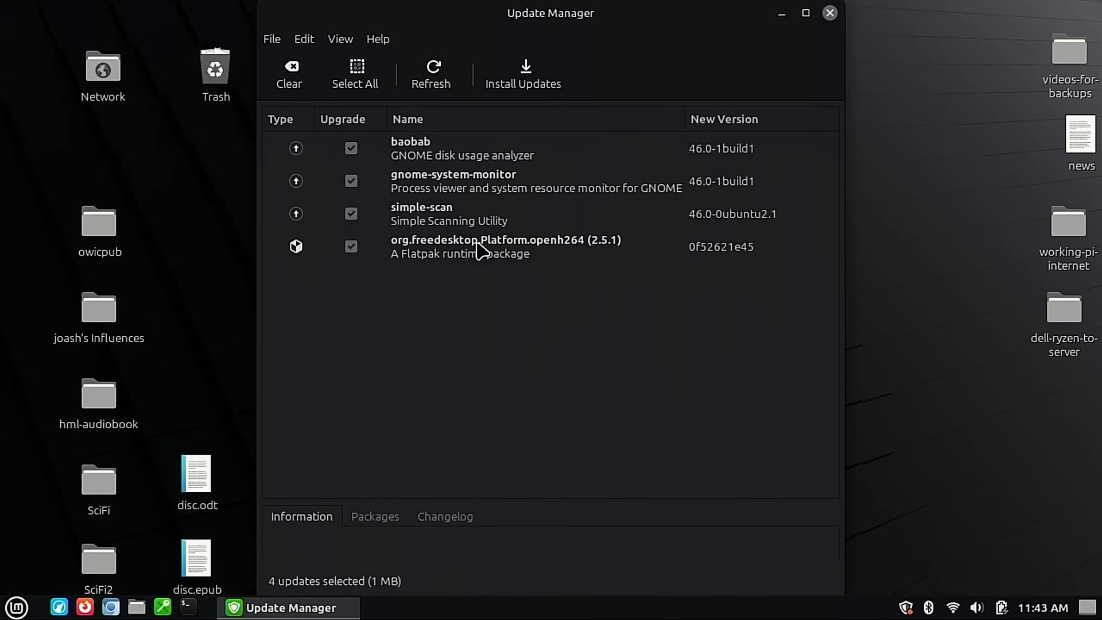
left_click(535, 75)
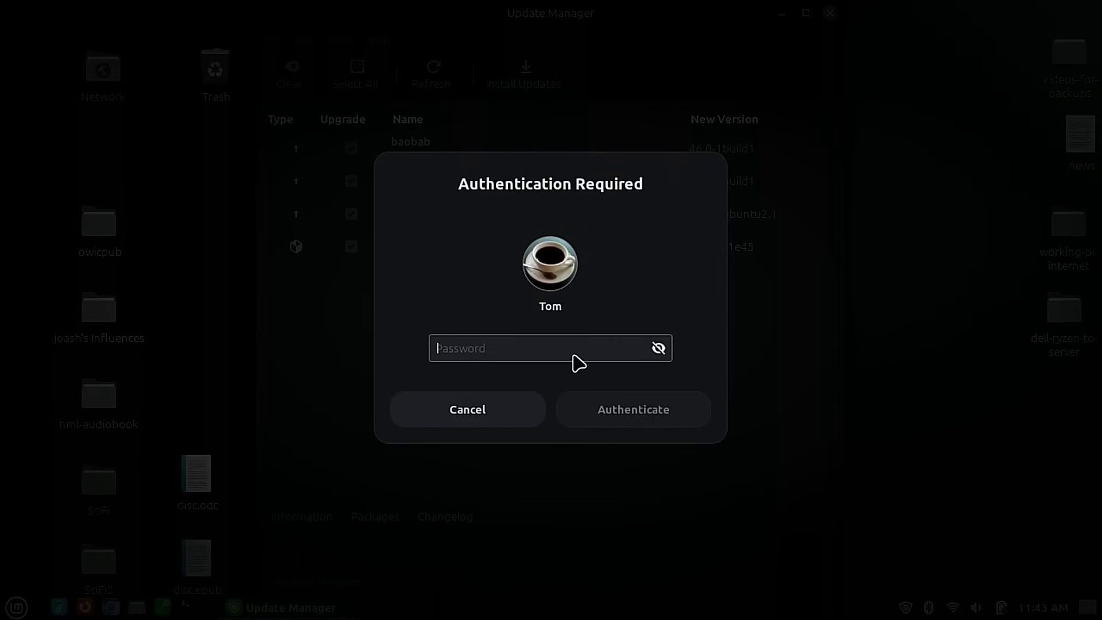
type("•")
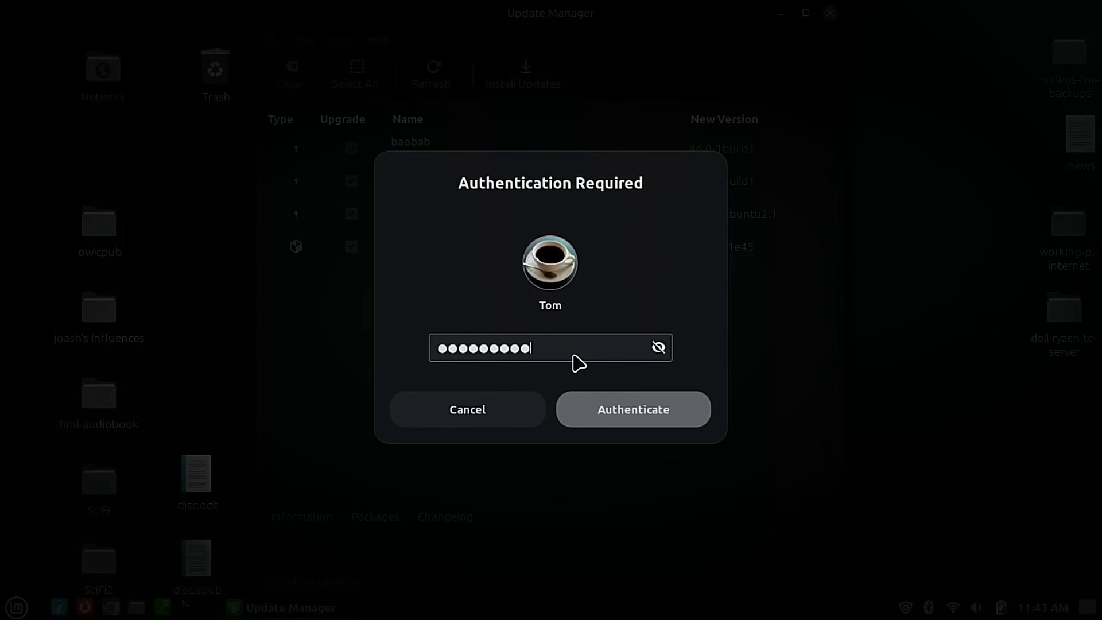
key("Return")
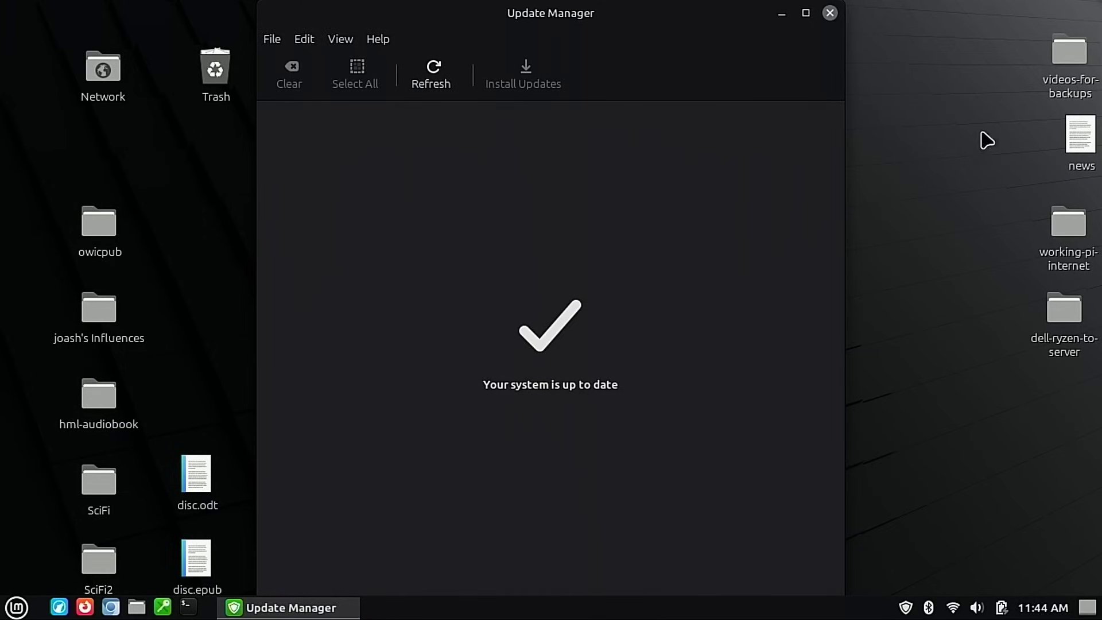
left_click(830, 14)
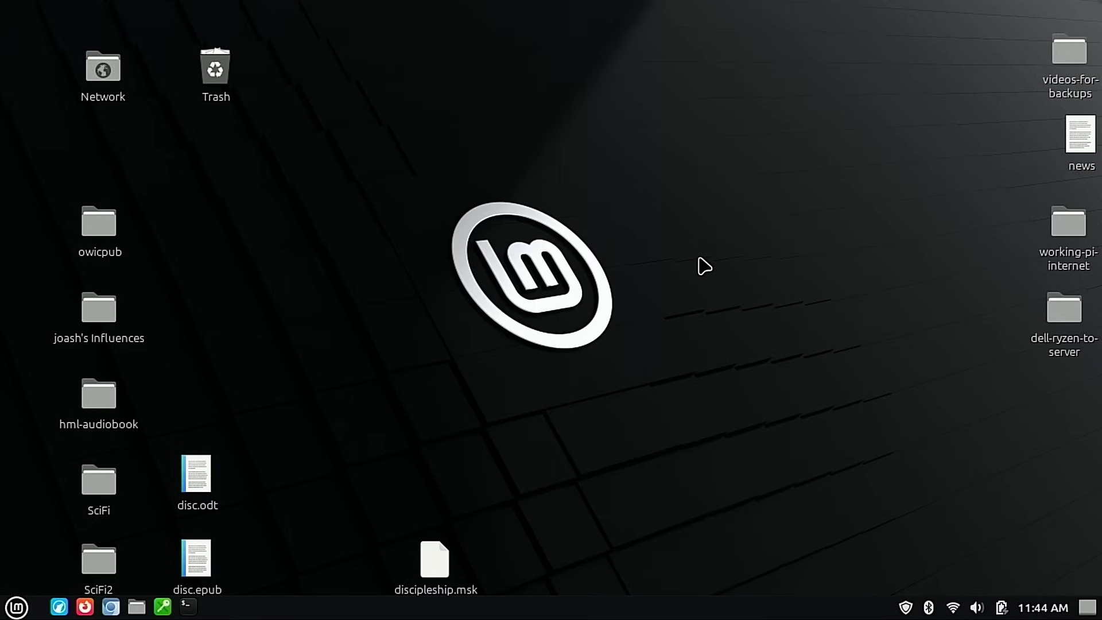